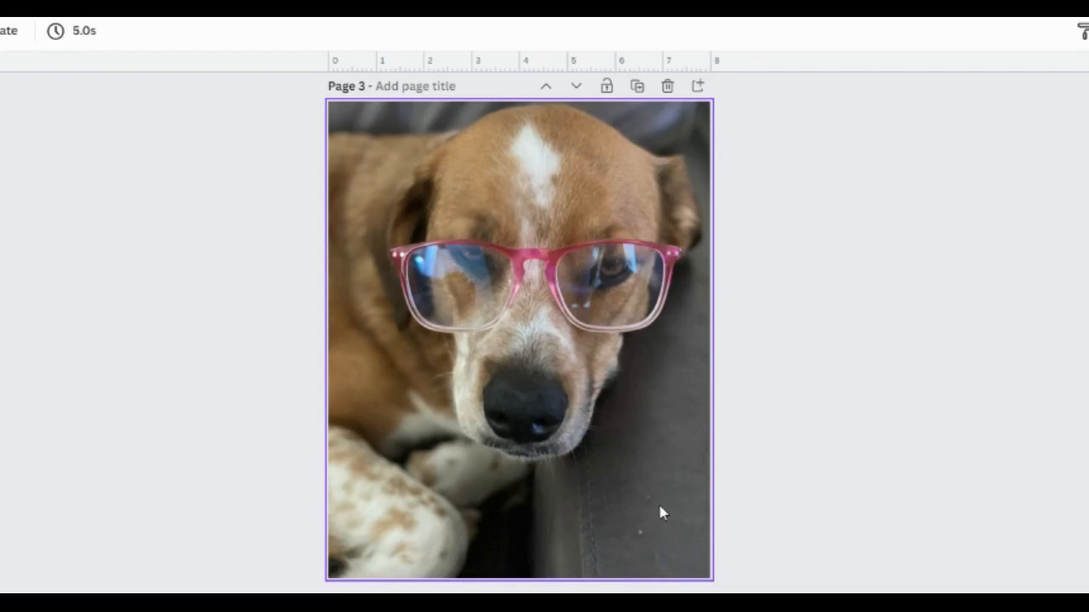
Step: Scroll up and down through the finished Bear design's pages to review them
scroll(668, 522, "up", 6)
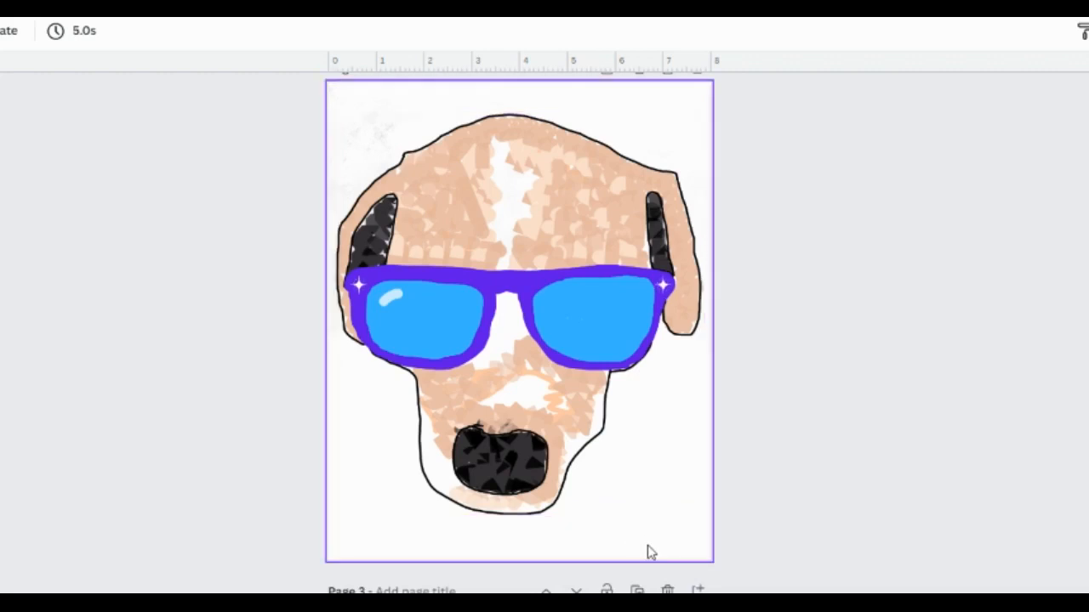
scroll(657, 552, "up", 10)
scroll(657, 557, "up", 3)
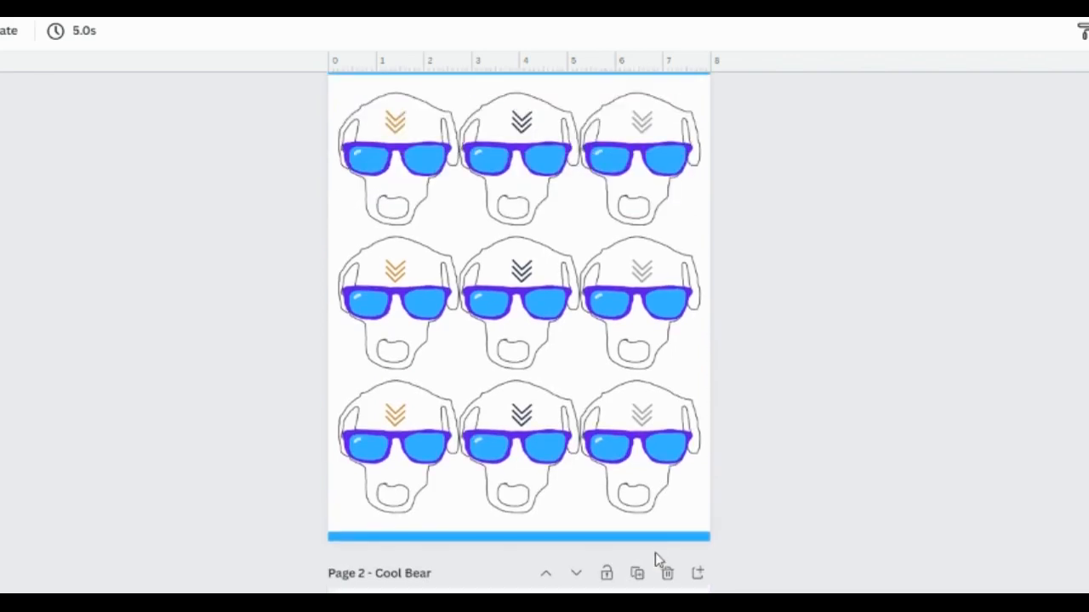
scroll(655, 553, "up", 1)
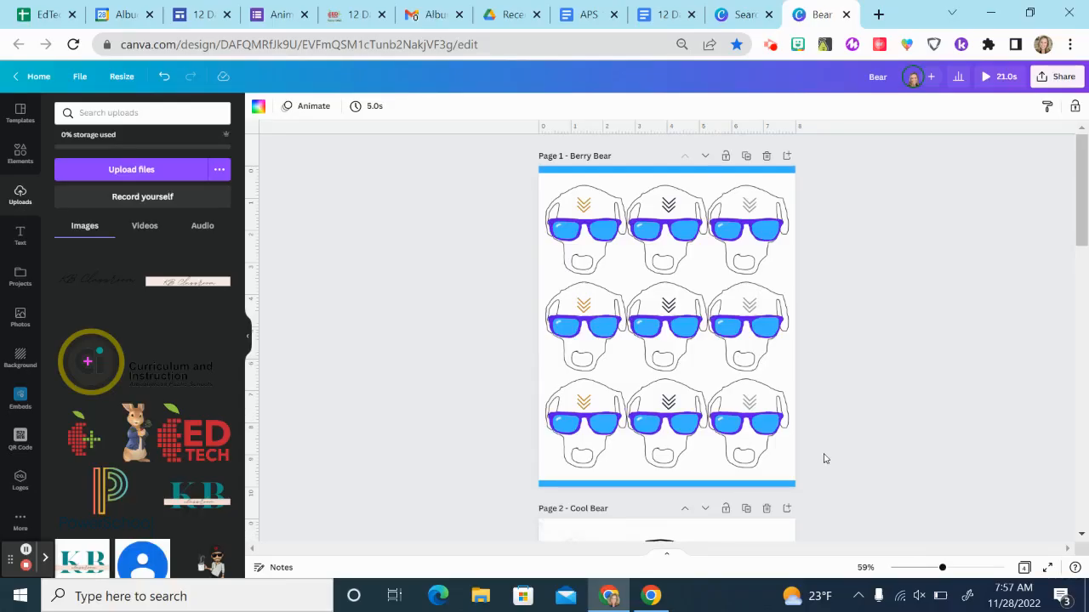
scroll(808, 468, "down", 10)
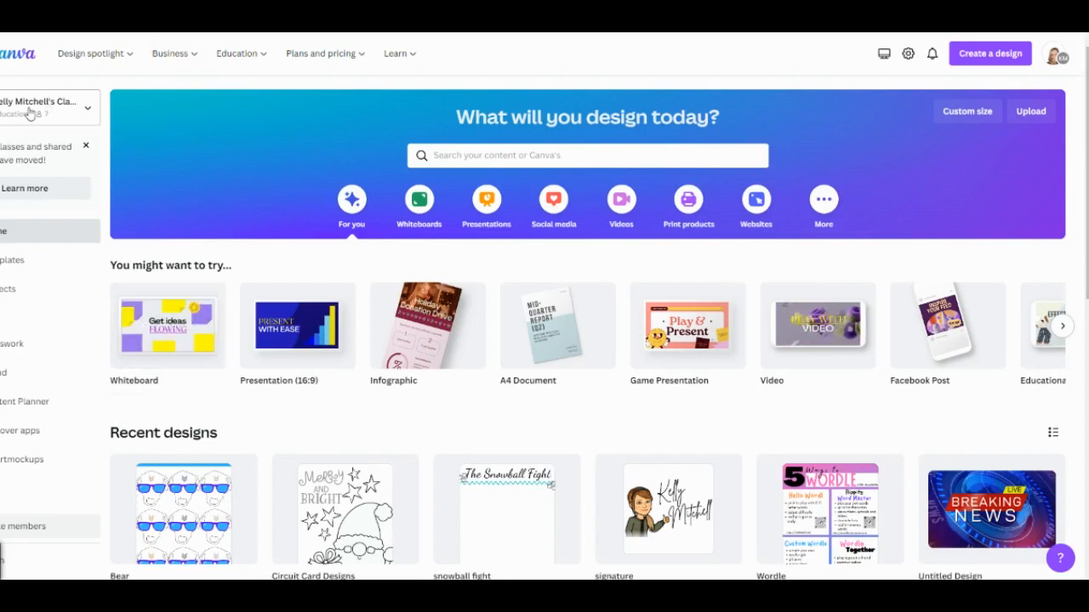
Step: Create a new design using the recent 8.5 × 11 in custom size
left_click(87, 109)
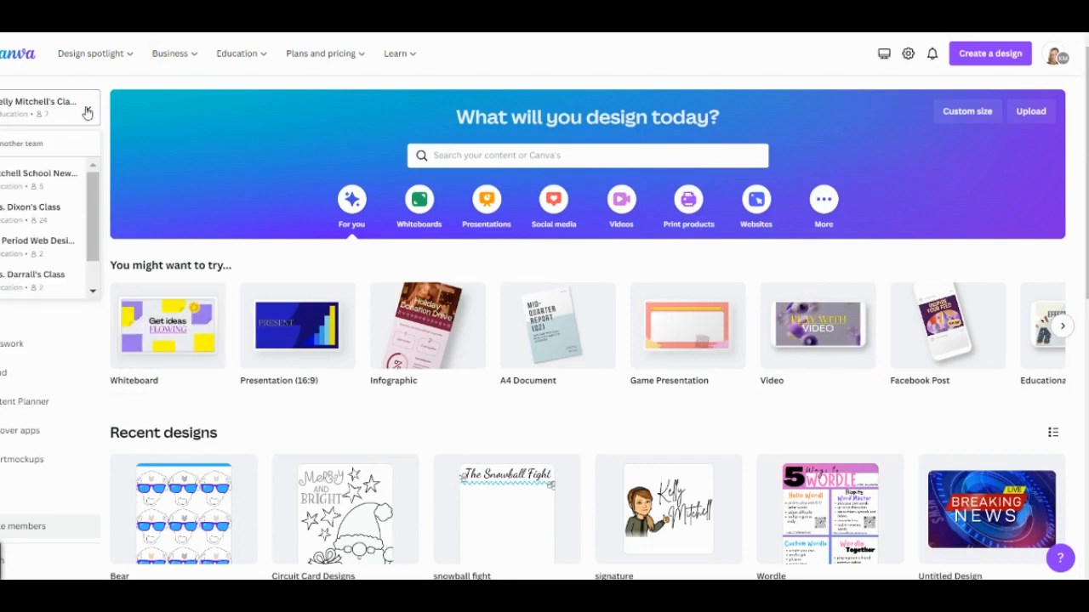
left_click(40, 117)
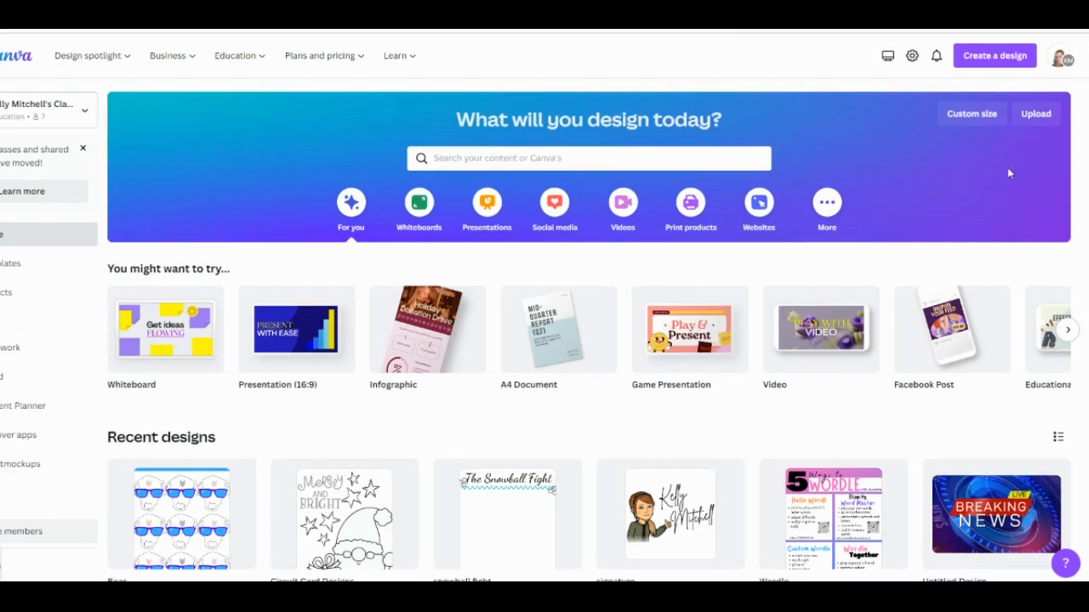
left_click(973, 116)
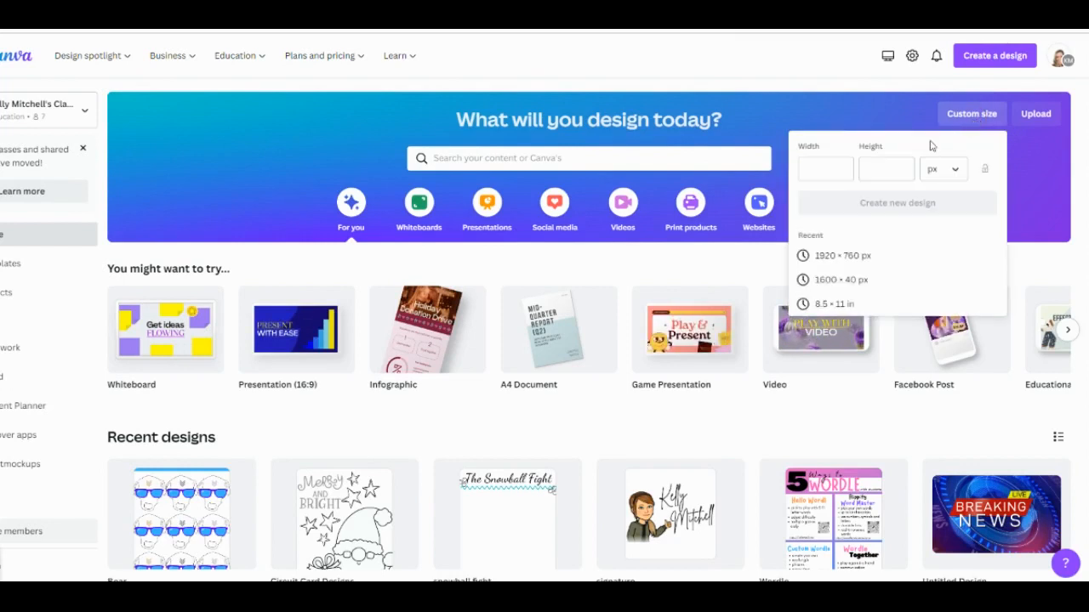
left_click(825, 304)
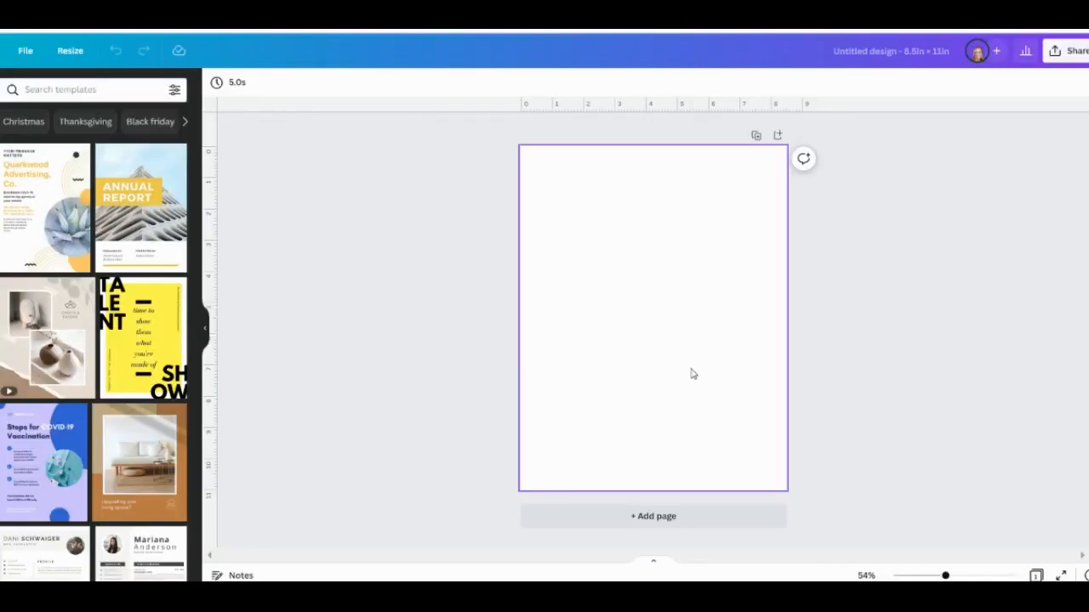
Step: Rename the untitled design to the creator's first name followed by 'animal design contest'
left_click(887, 59)
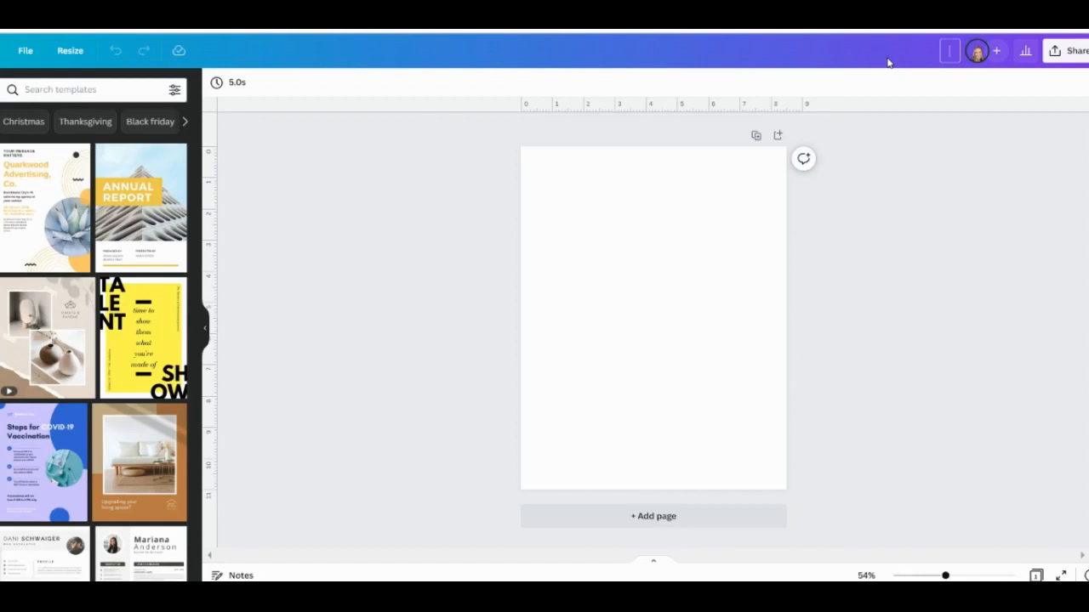
type("Kelly animal")
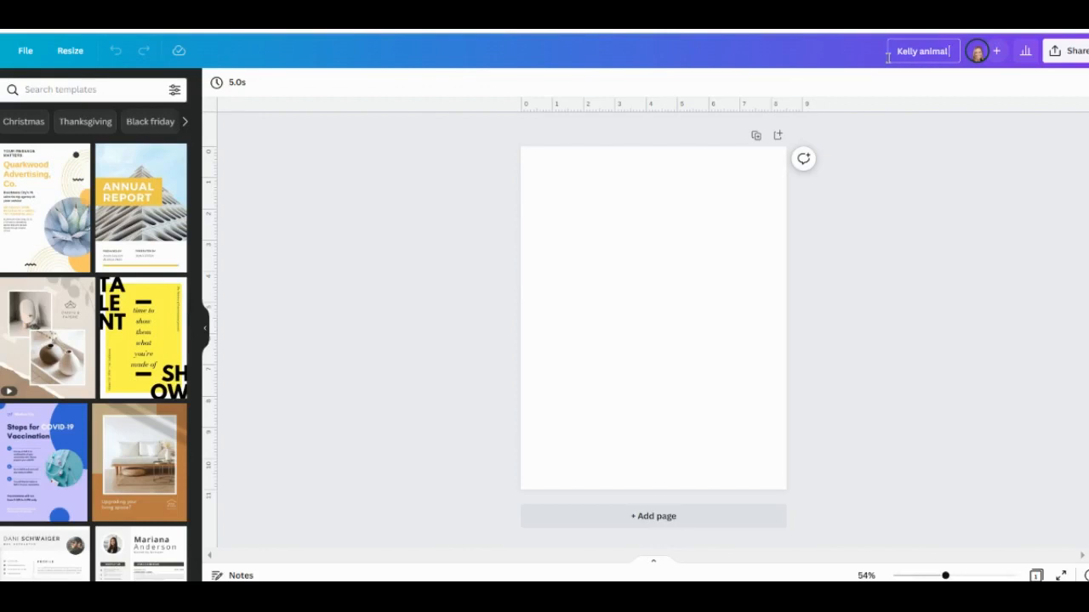
type(" design contest")
left_click(628, 272)
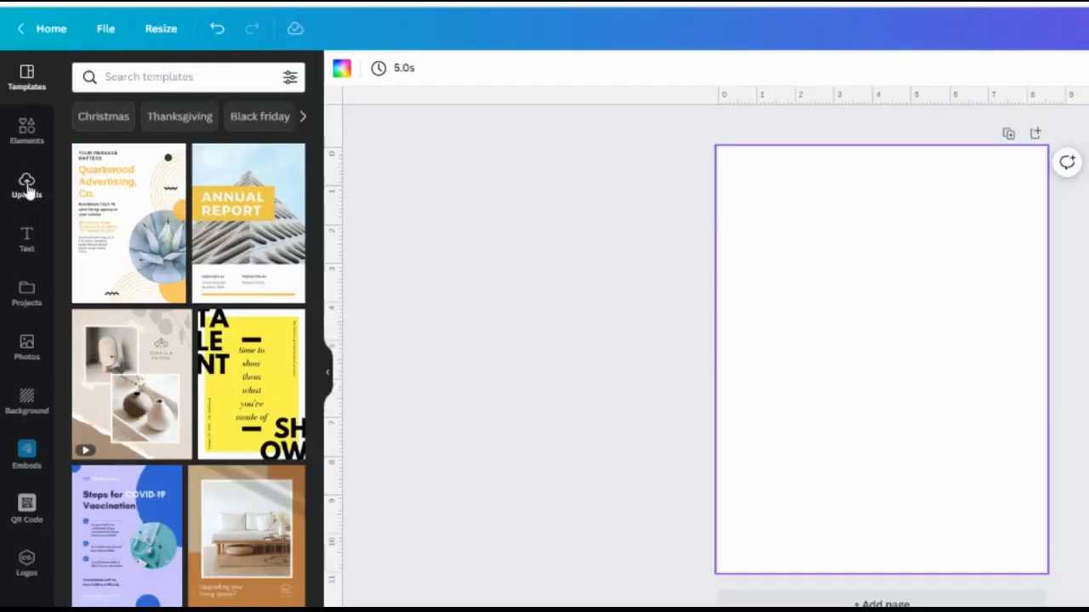
Step: Add the previously uploaded photo of the dog in pink glasses to the page
left_click(26, 183)
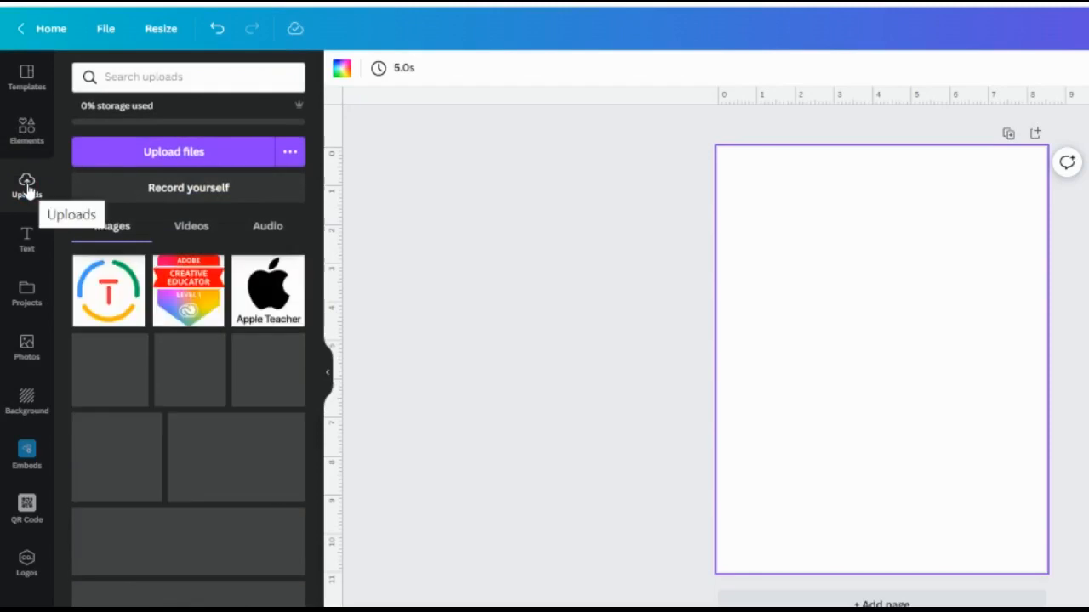
left_click(218, 155)
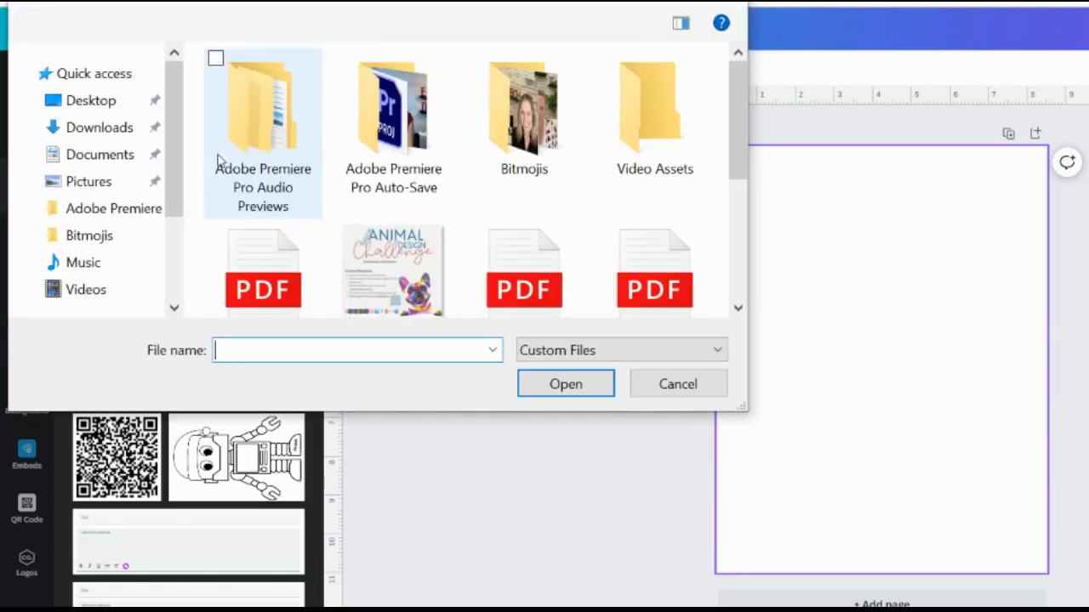
scroll(384, 178, "down", 3)
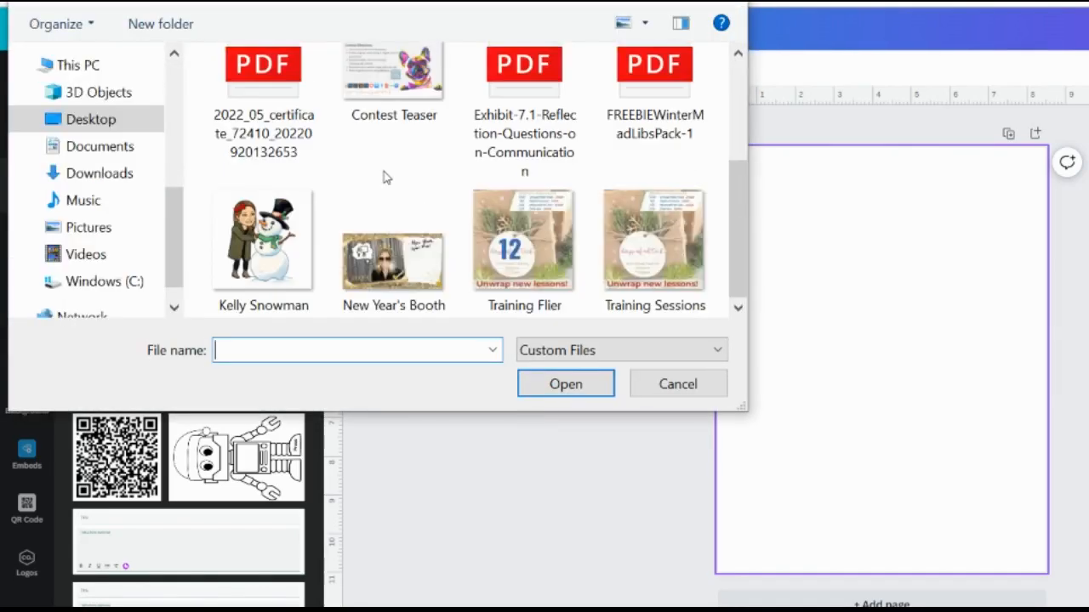
left_click(656, 385)
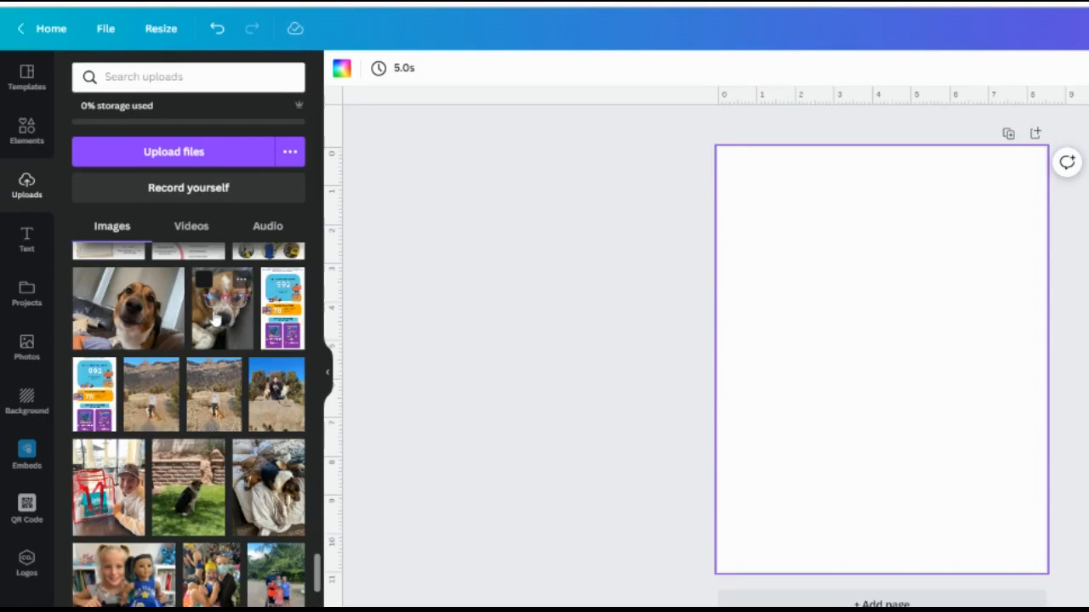
left_click(214, 320)
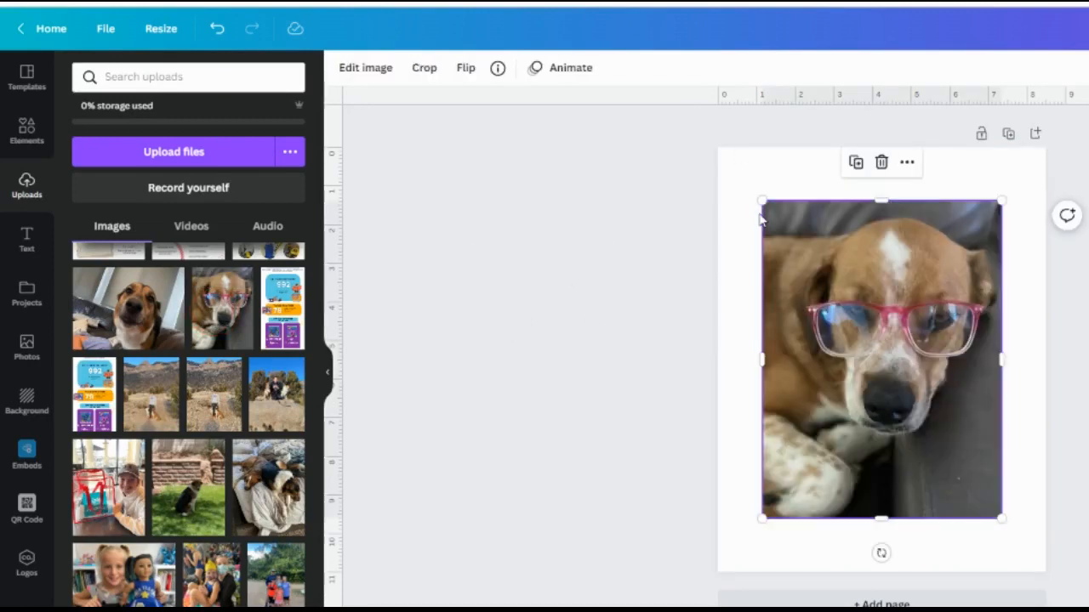
Step: Stretch the dog photo's top-left and bottom-right corners out to the page edges
left_click_drag(764, 203, 715, 137)
left_click_drag(1002, 519, 1045, 562)
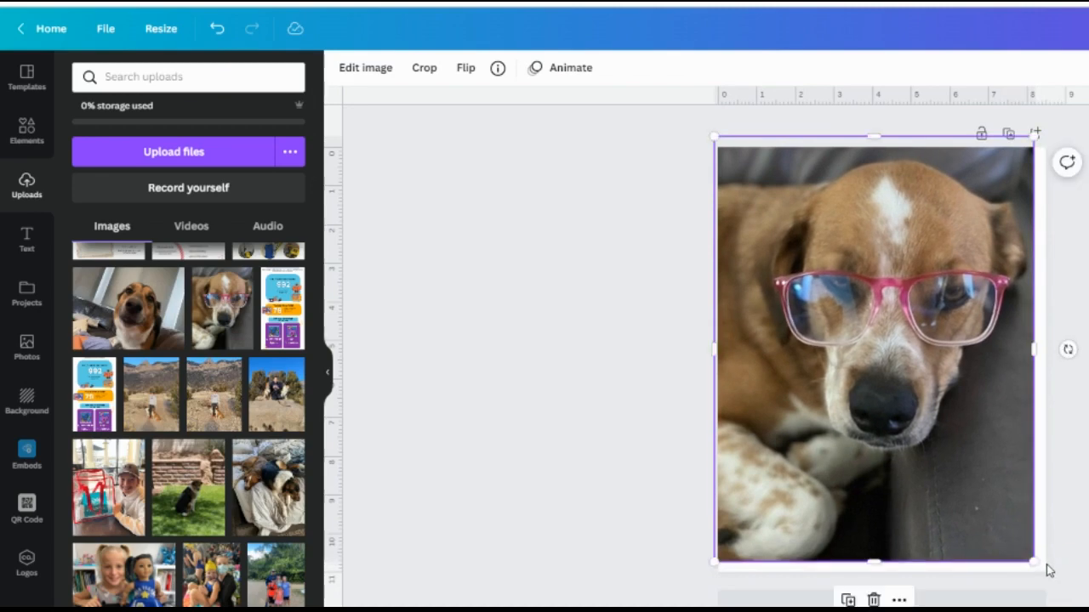
left_click(432, 415)
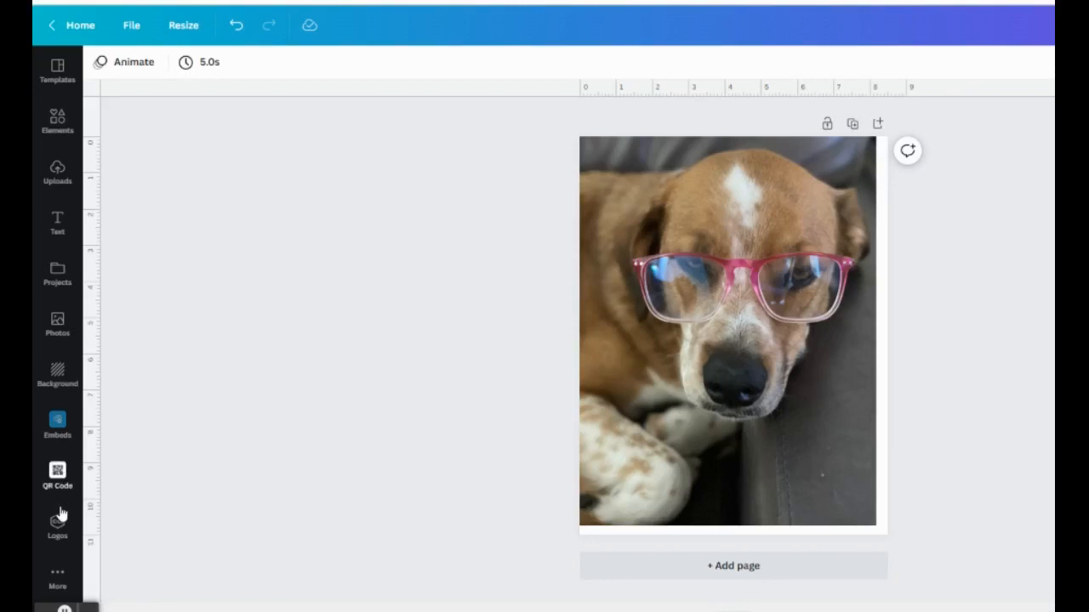
Step: Set up the Draw tool's pen in black at size 11 and transparency 100
left_click(57, 581)
mouse_move(276, 509)
left_click(286, 473)
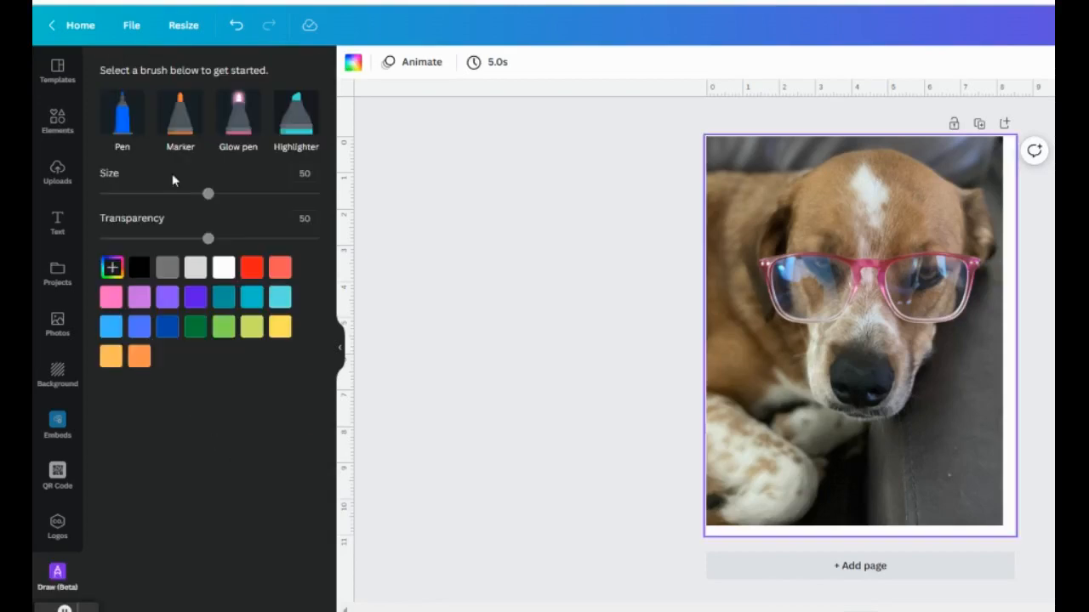
left_click(121, 119)
left_click(143, 277)
left_click(124, 118)
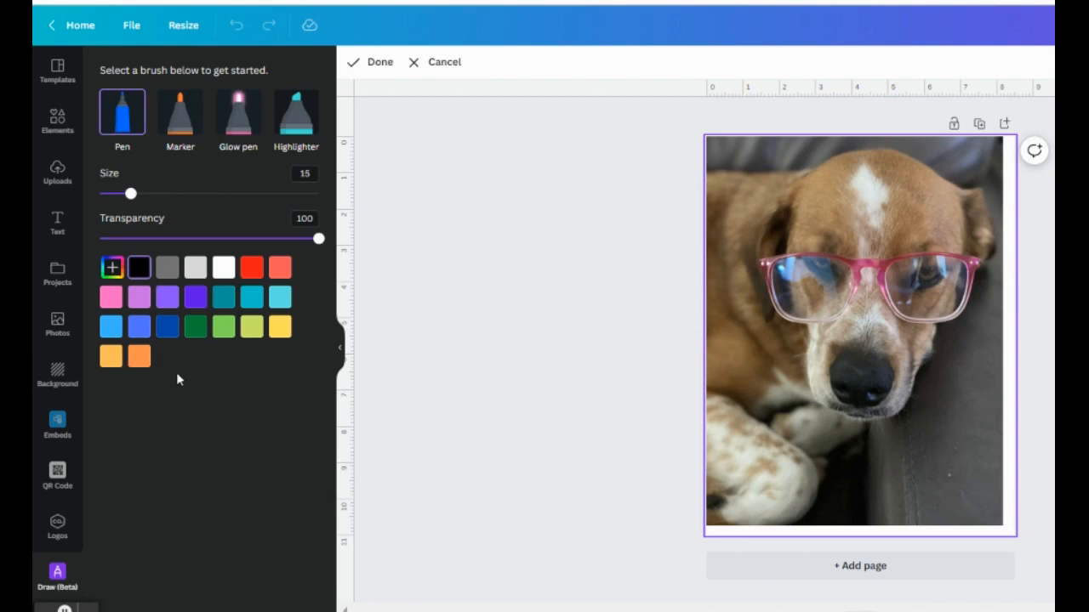
mouse_move(130, 194)
left_mouse_down()
mouse_move(202, 193)
mouse_move(124, 196)
left_mouse_up()
mouse_move(317, 239)
left_mouse_down()
mouse_move(222, 250)
mouse_move(322, 239)
left_mouse_up()
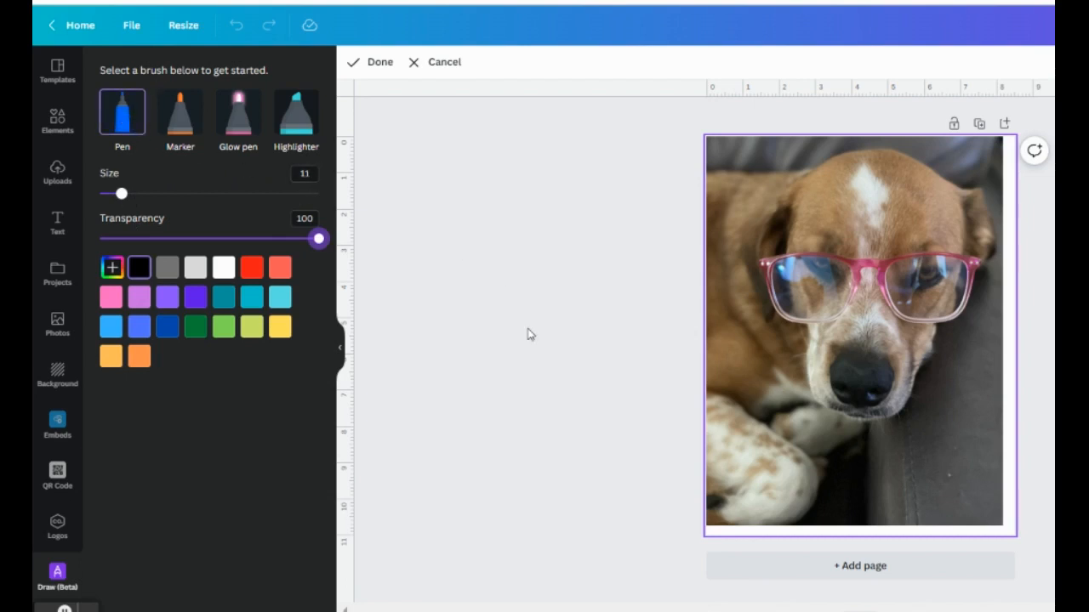
Step: Discard a first head-outline attempt and reselect the black pen
left_click(784, 194)
mouse_move(842, 158)
left_mouse_down()
mouse_move(870, 430)
mouse_move(847, 434)
left_mouse_up()
left_click_drag(805, 393, 797, 328)
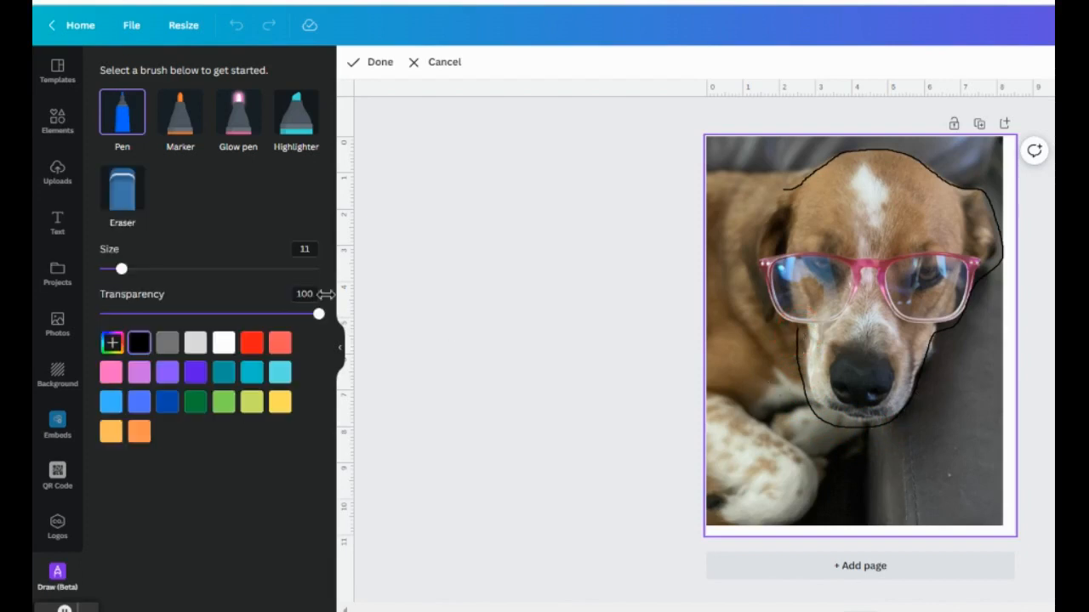
left_click(444, 65)
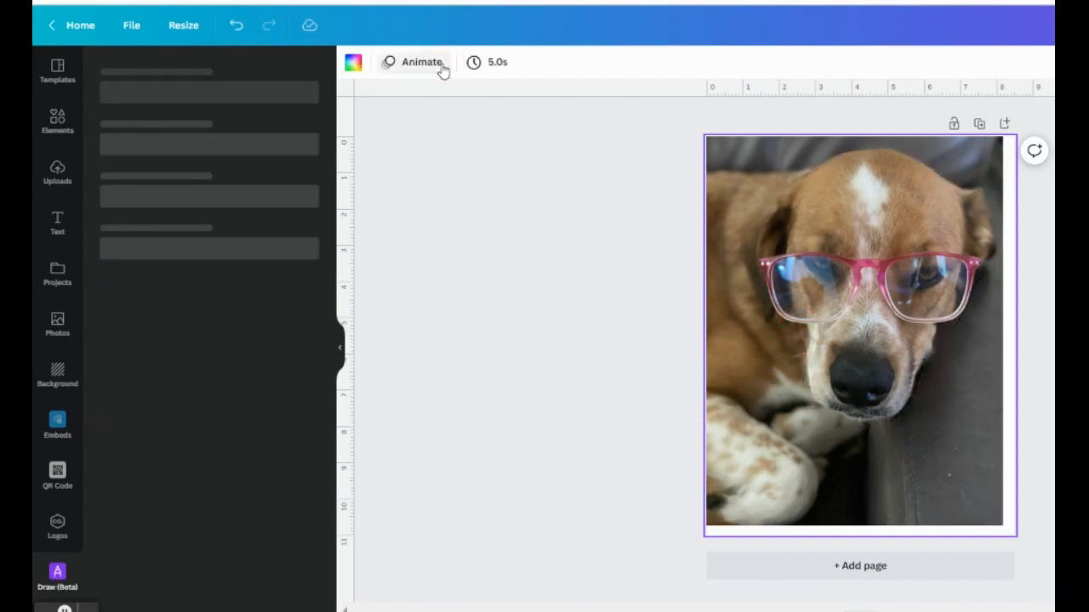
left_click(117, 134)
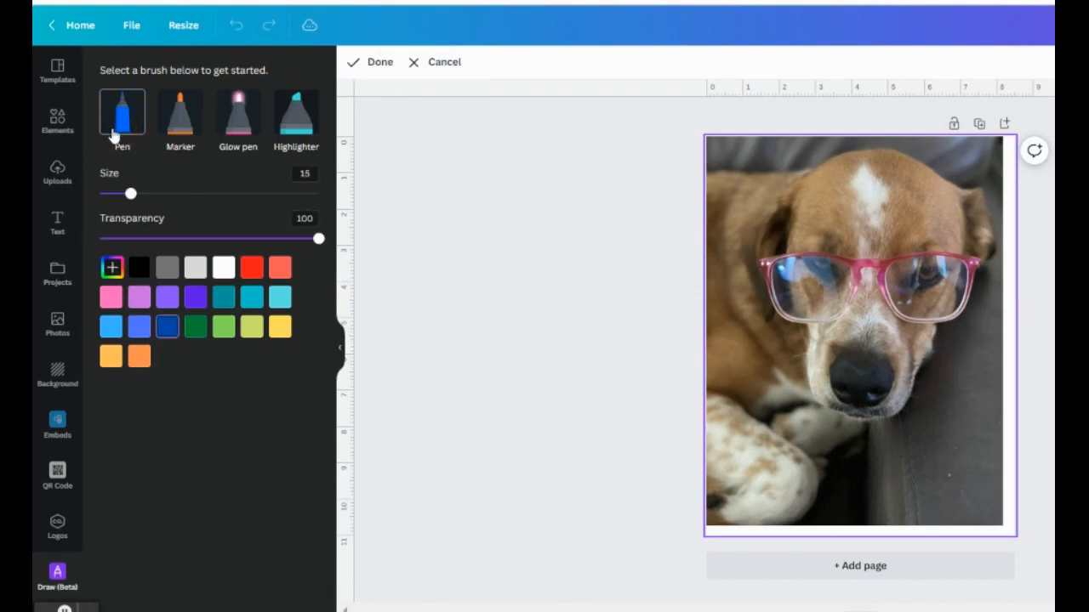
left_click(140, 271)
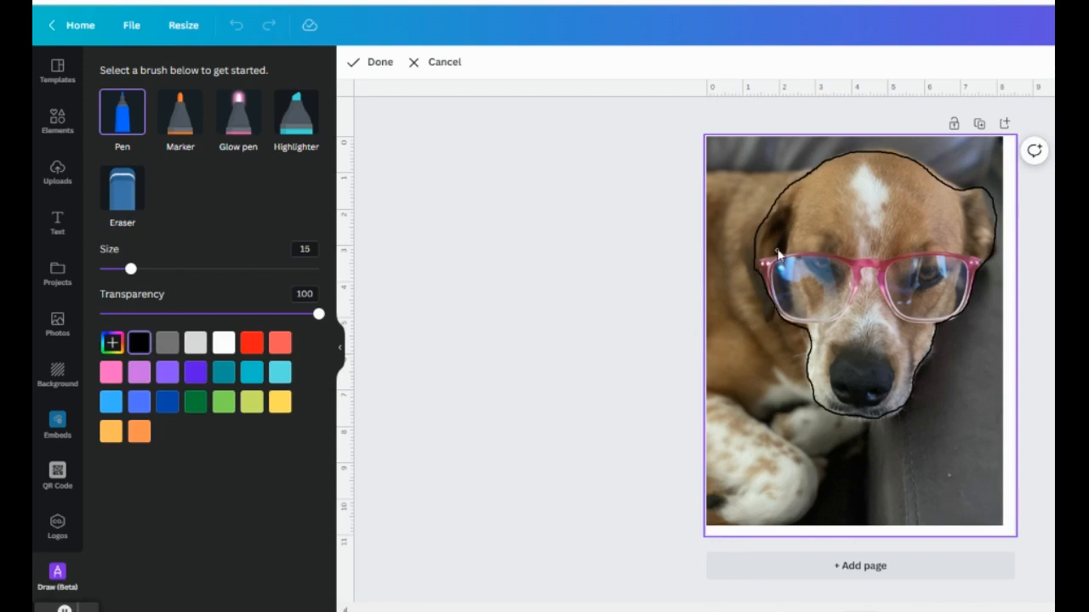
Step: Trace black outlines around the dog's head, right inner ear, muzzle and nose
mouse_move(788, 251)
left_mouse_down()
mouse_move(793, 205)
mouse_move(771, 219)
mouse_move(788, 261)
left_mouse_up()
mouse_move(963, 203)
left_mouse_down()
mouse_move(967, 246)
mouse_move(981, 255)
mouse_move(966, 206)
left_mouse_up()
mouse_move(845, 357)
left_mouse_down()
mouse_move(838, 402)
mouse_move(898, 405)
mouse_move(904, 384)
mouse_move(882, 366)
mouse_move(846, 363)
left_mouse_up()
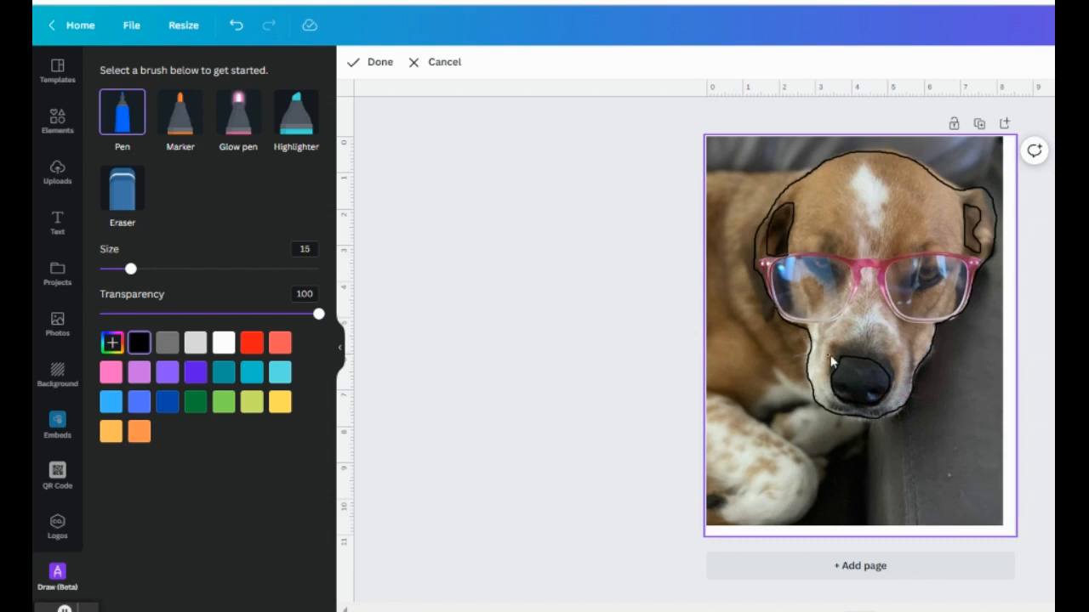
left_click_drag(870, 398, 875, 398)
left_click_drag(847, 403, 842, 374)
Step: Draw white highlights down the forehead and nose bridge, then trace the glasses in pink
left_click(223, 343)
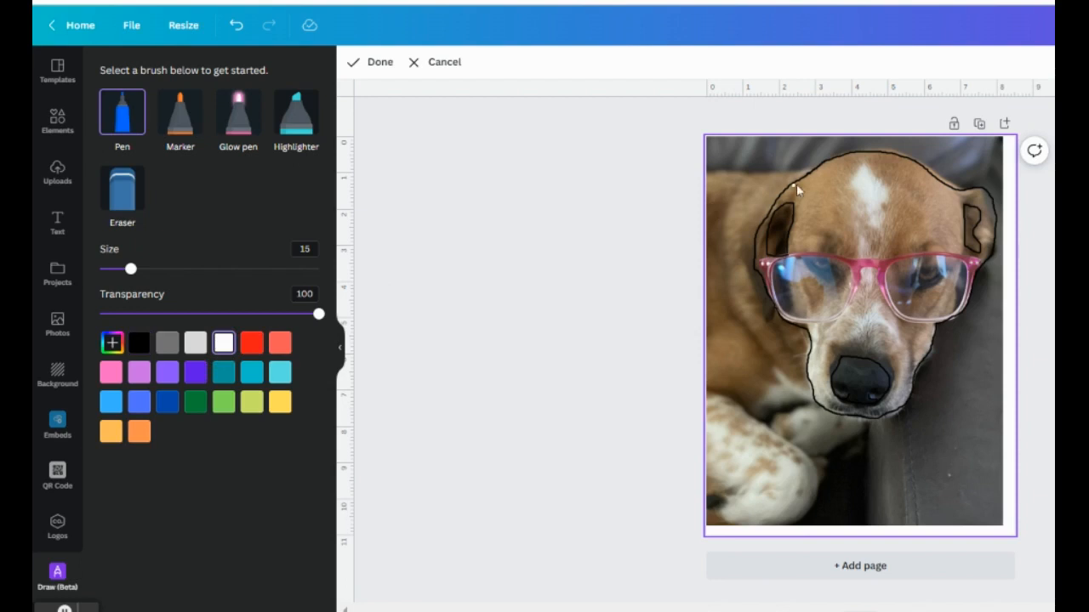
mouse_move(862, 163)
left_mouse_down()
mouse_move(854, 187)
mouse_move(871, 223)
mouse_move(887, 204)
mouse_move(865, 176)
mouse_move(871, 201)
left_mouse_up()
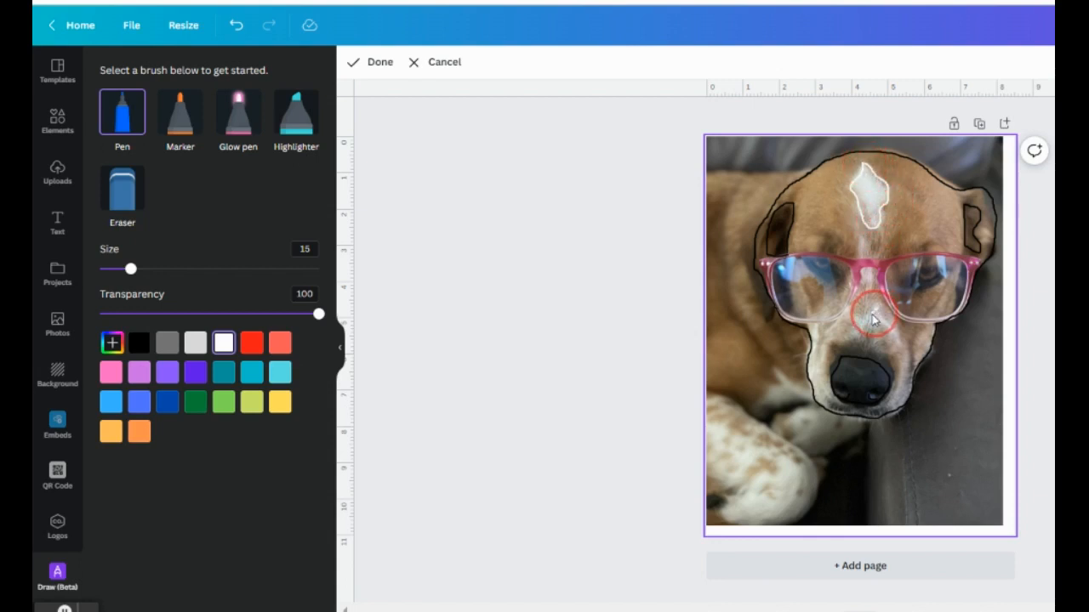
mouse_move(869, 327)
left_mouse_down()
mouse_move(896, 347)
mouse_move(879, 315)
left_mouse_up()
mouse_move(814, 335)
left_mouse_down()
mouse_move(818, 322)
mouse_move(817, 394)
left_mouse_up()
left_click(111, 373)
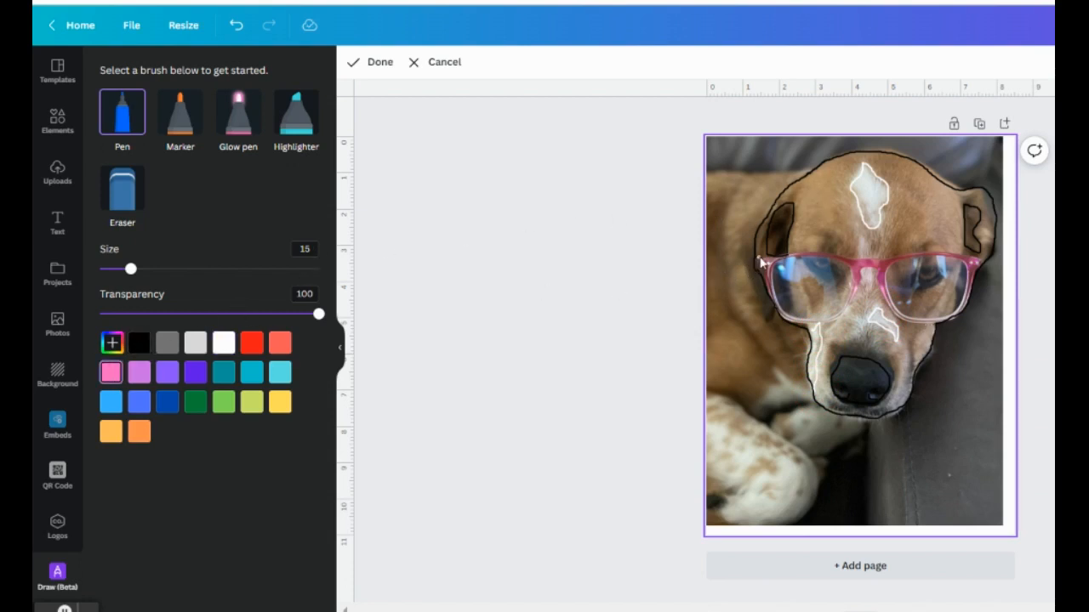
left_click_drag(760, 261, 767, 285)
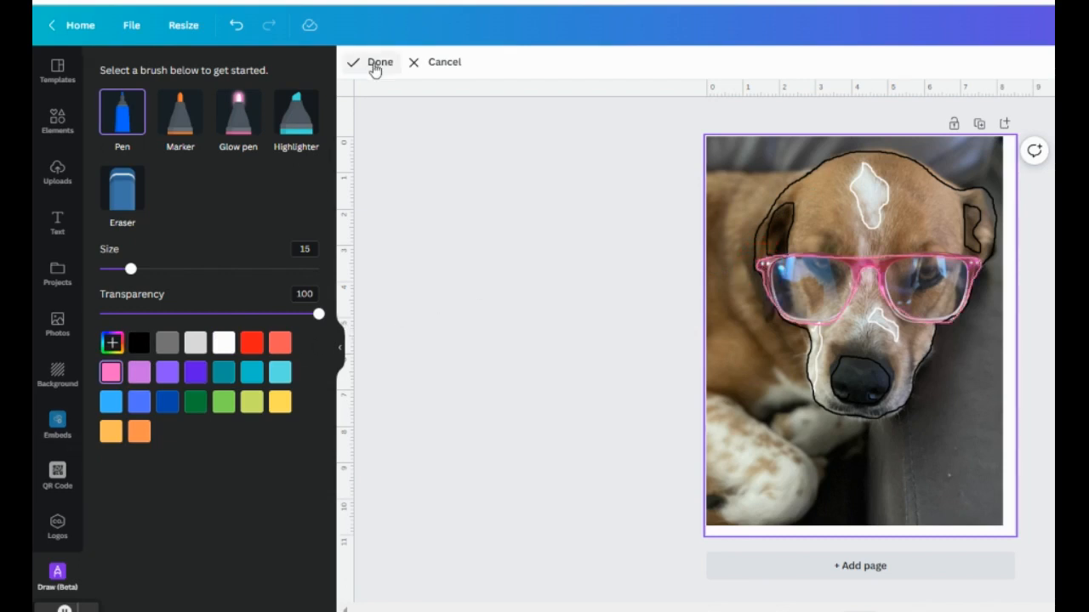
Step: Commit the tracing, delete the dog photo, and reposition the line drawing
left_click(374, 65)
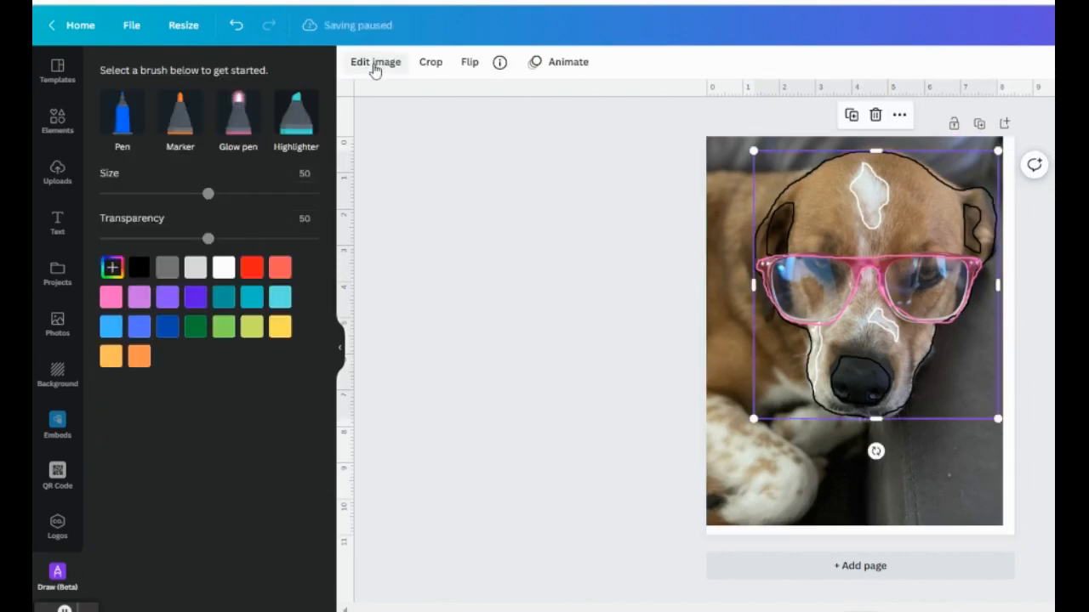
mouse_move(953, 337)
left_mouse_down()
mouse_move(848, 291)
mouse_move(941, 332)
mouse_move(1015, 348)
mouse_move(965, 340)
mouse_move(982, 337)
mouse_move(968, 329)
left_mouse_up()
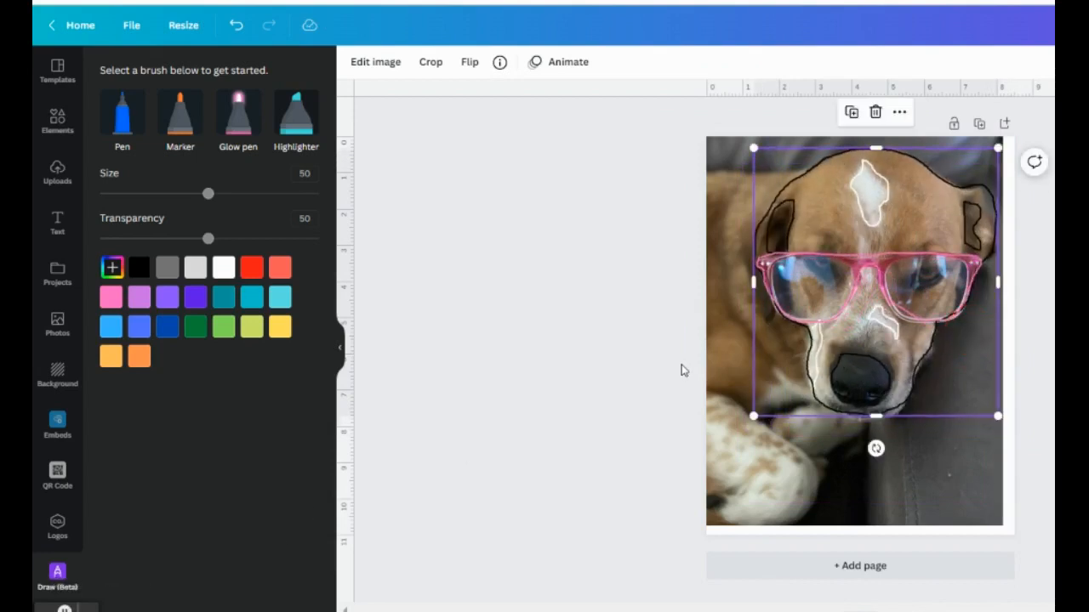
left_click(928, 473)
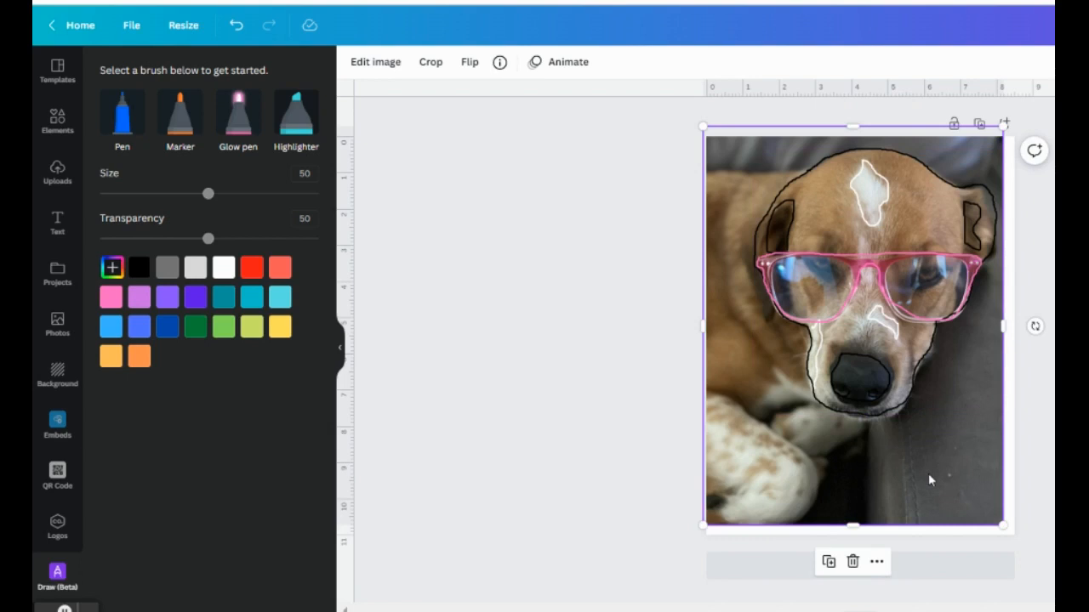
key("Delete")
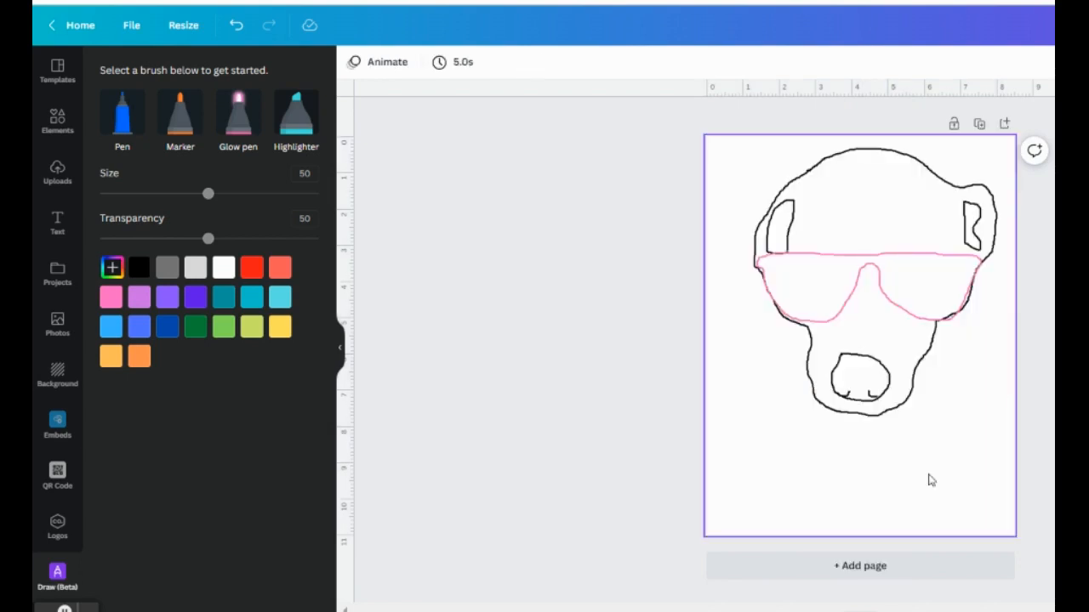
left_click_drag(845, 246, 839, 269)
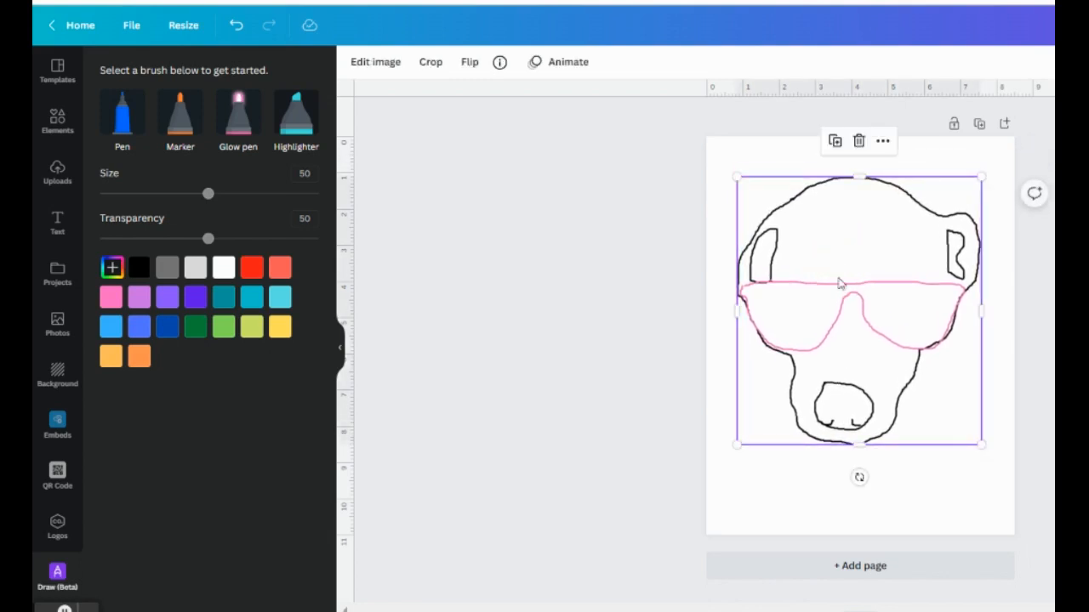
left_click(812, 482)
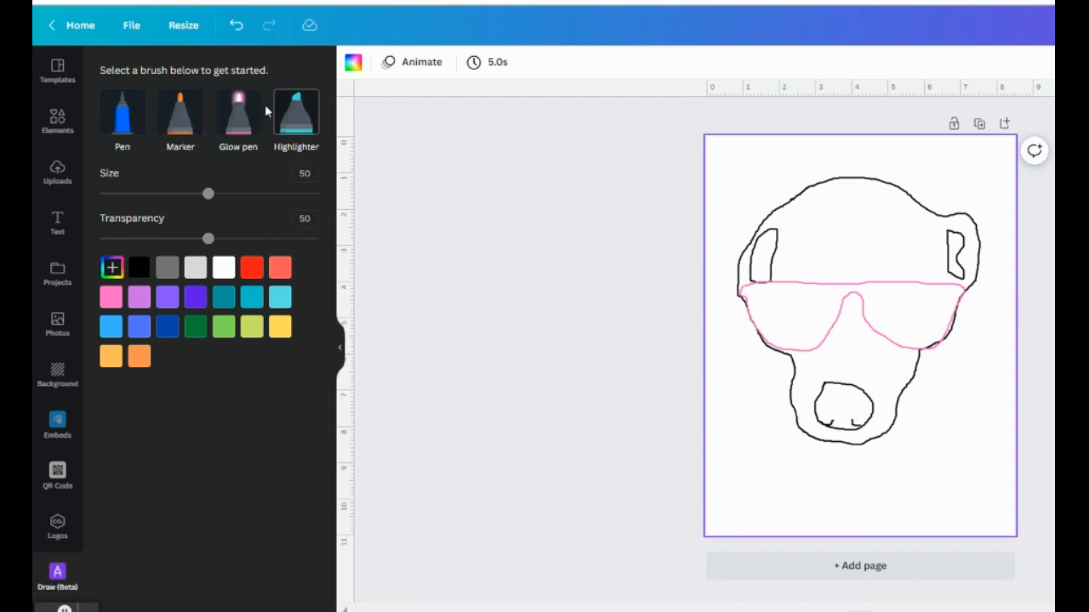
Step: Switch to a black marker with about 29 transparency and size 74
left_click(179, 113)
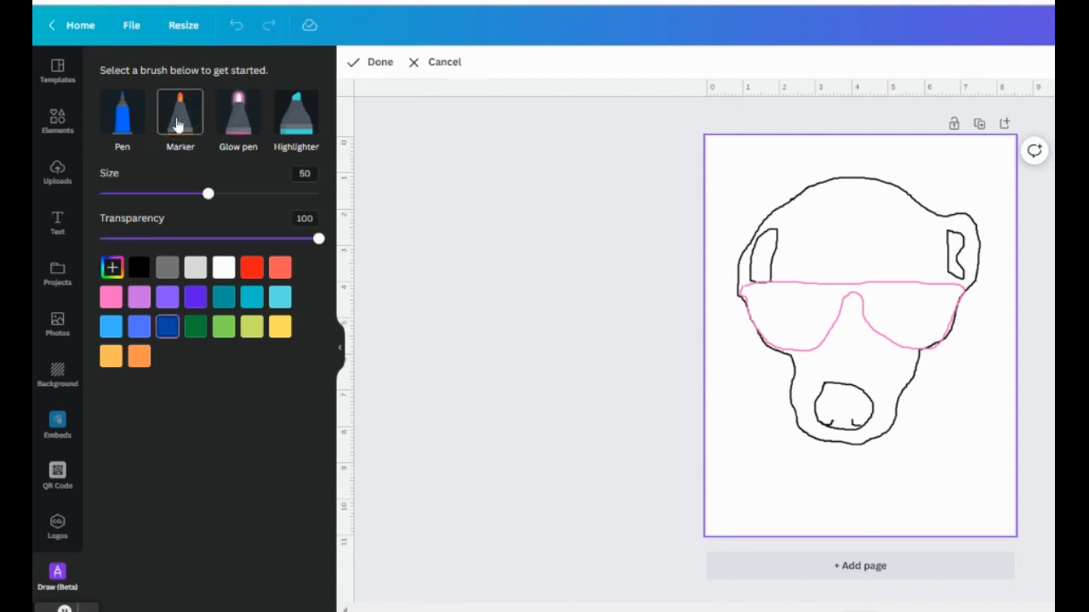
left_click_drag(319, 239, 162, 242)
left_click_drag(208, 195, 173, 195)
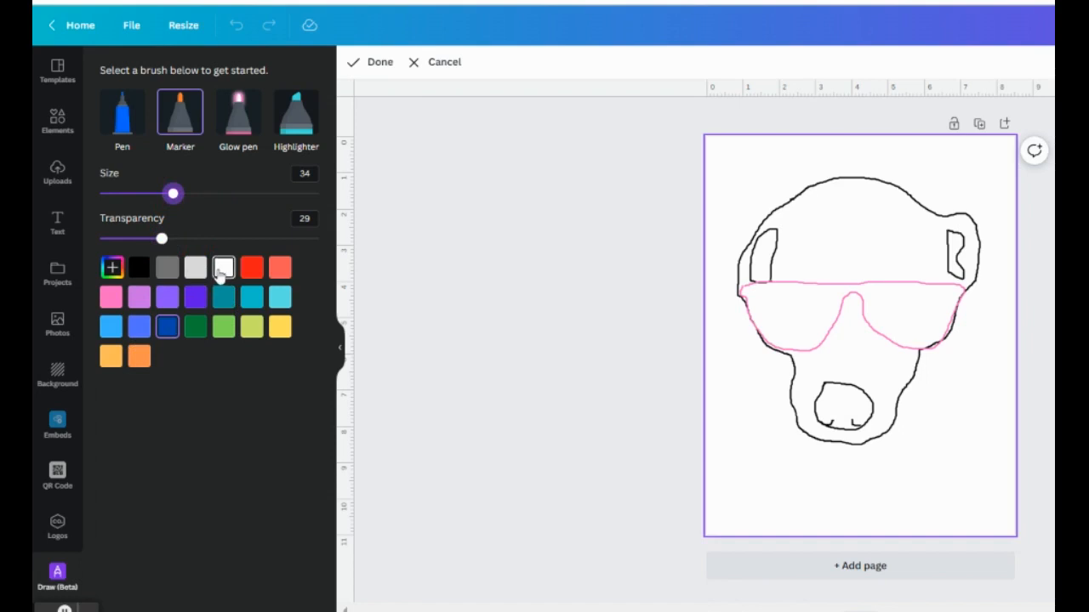
left_click(139, 268)
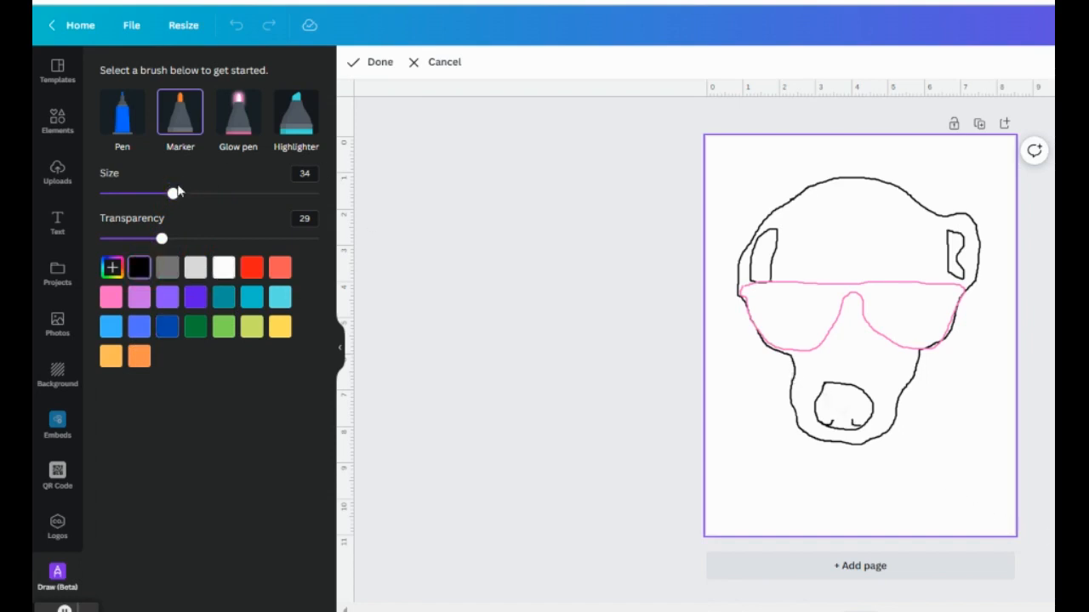
left_click_drag(176, 190, 261, 193)
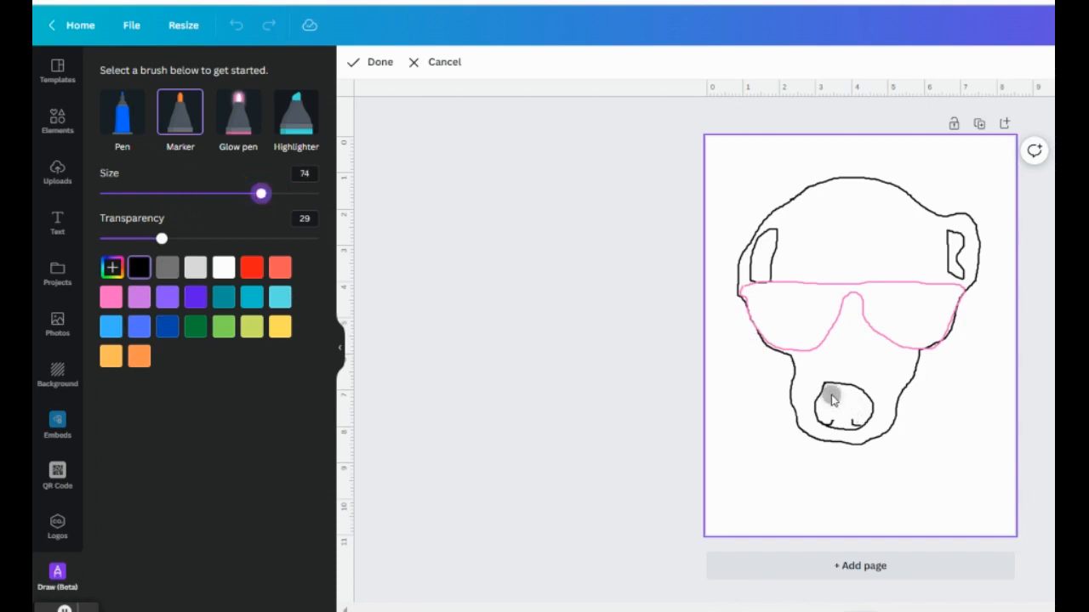
Step: Shade the dog's nose grey, then both inner ears at marker size 57
mouse_move(830, 396)
left_mouse_down()
mouse_move(860, 403)
mouse_move(856, 425)
mouse_move(842, 429)
mouse_move(823, 419)
mouse_move(827, 407)
mouse_move(848, 413)
mouse_move(843, 396)
left_mouse_up()
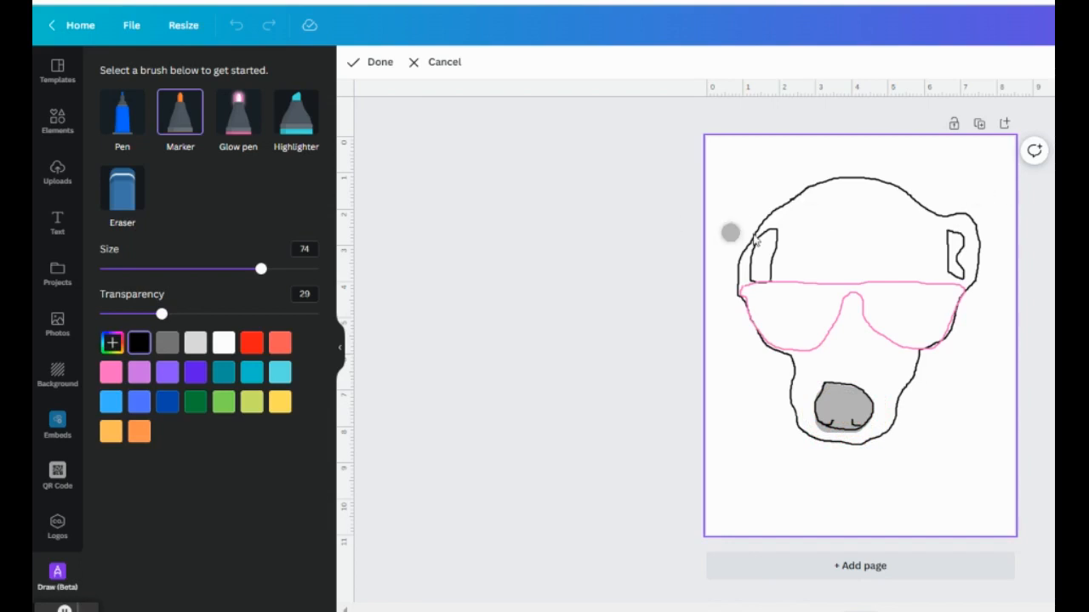
left_click_drag(260, 269, 224, 268)
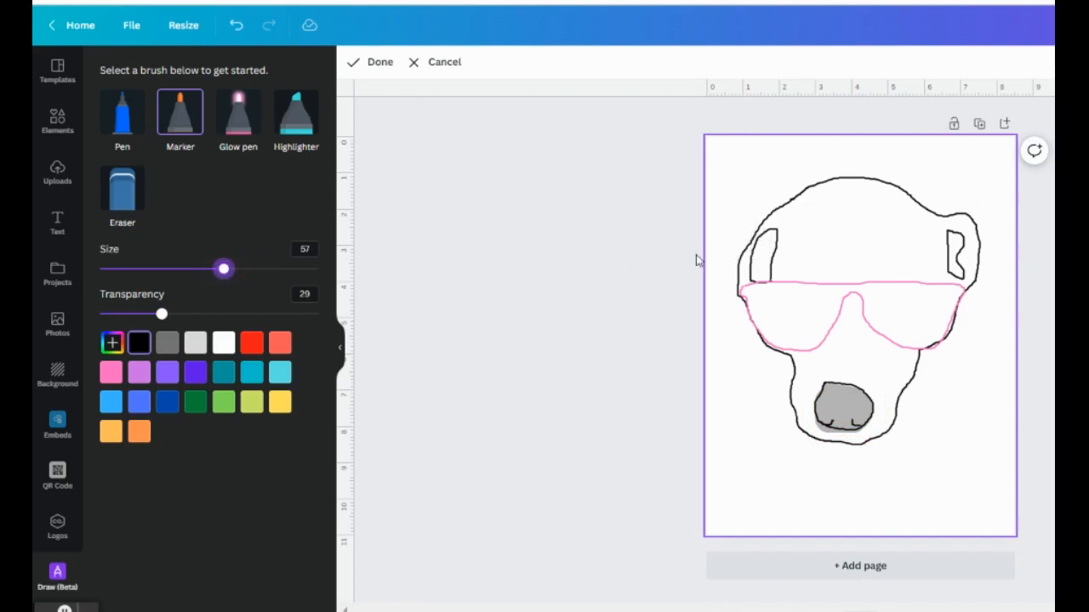
left_click(768, 239)
mouse_move(769, 243)
left_mouse_down()
mouse_move(756, 260)
mouse_move(763, 286)
mouse_move(774, 246)
mouse_move(770, 279)
mouse_move(754, 254)
mouse_move(766, 245)
left_mouse_up()
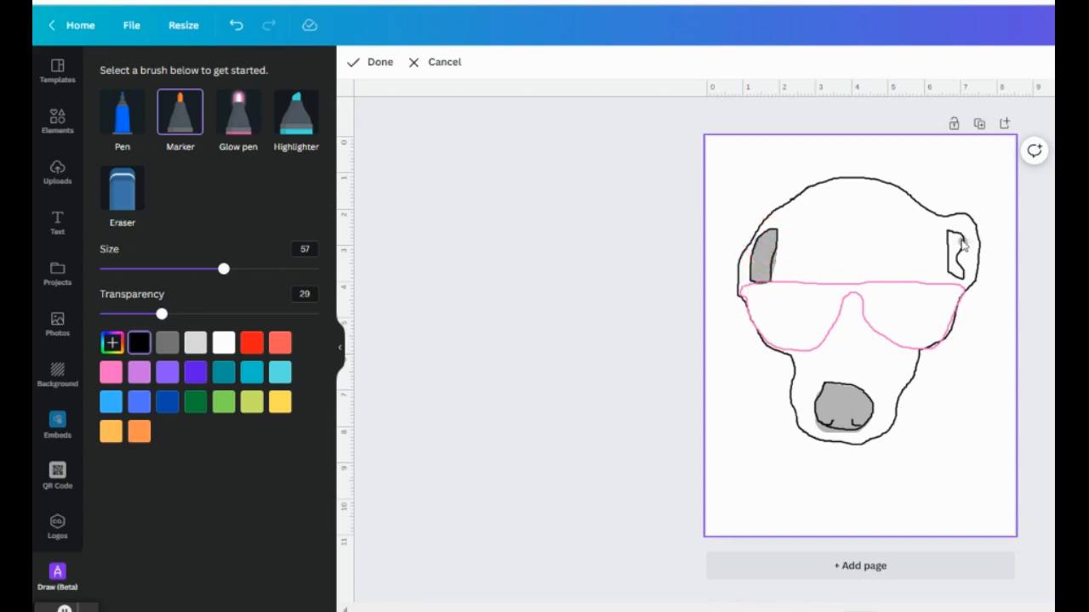
mouse_move(954, 242)
left_mouse_down()
mouse_move(961, 279)
mouse_move(951, 243)
left_mouse_up()
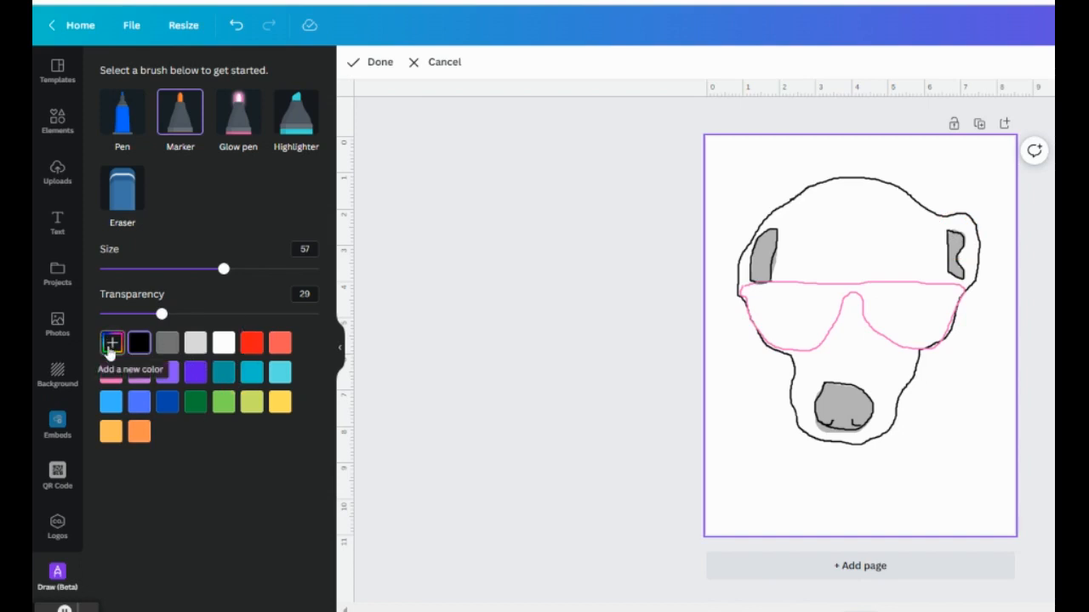
Step: Mix a custom muted brown marker colour, set size 72, and shade the top of the dog's head
left_click(112, 345)
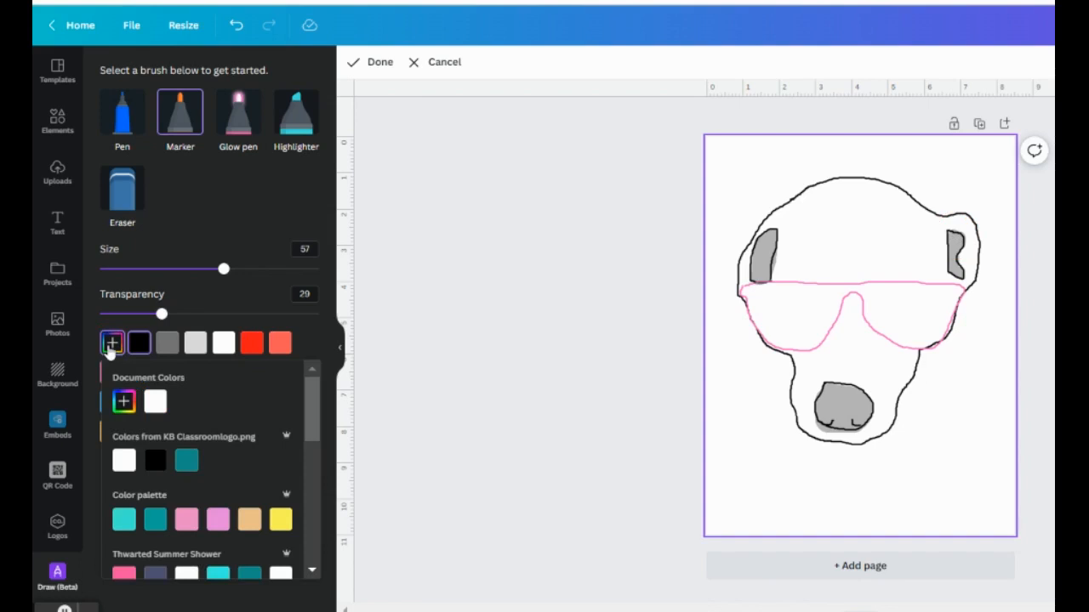
scroll(182, 486, "down", 6)
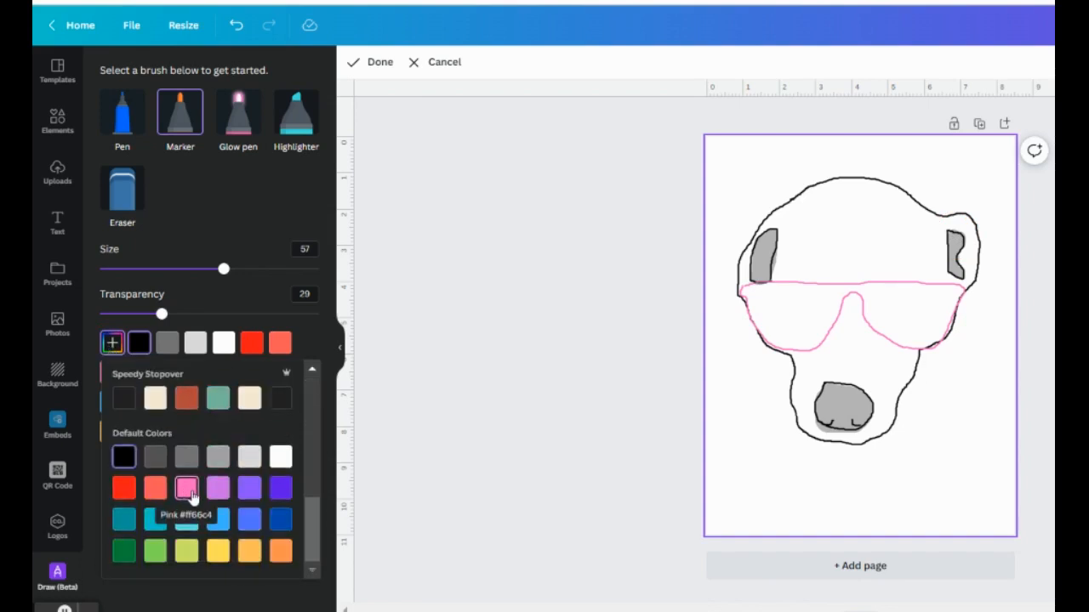
scroll(191, 497, "up", 6)
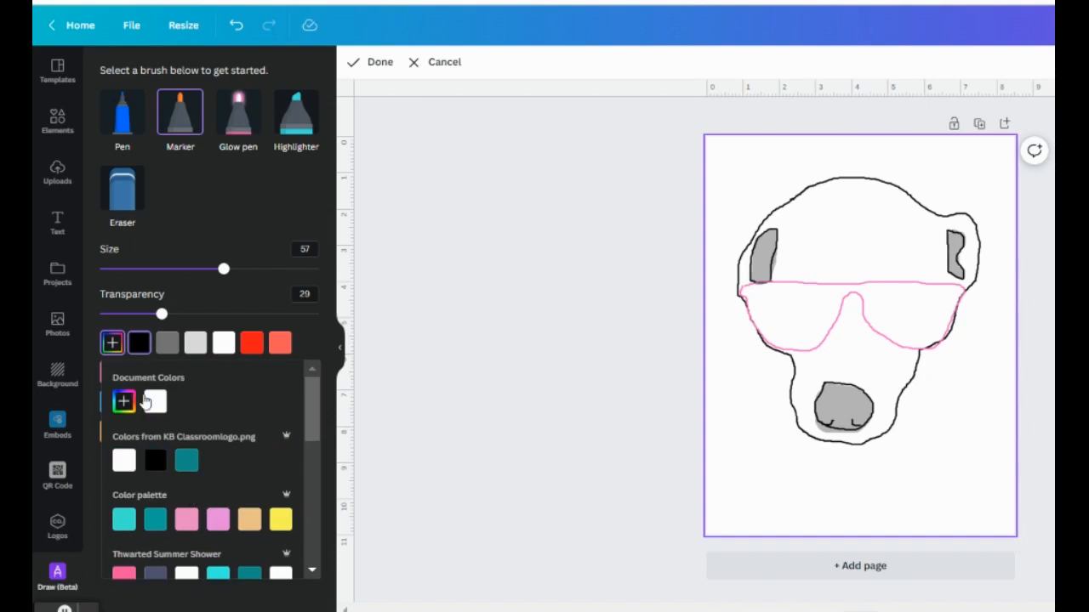
left_click(124, 402)
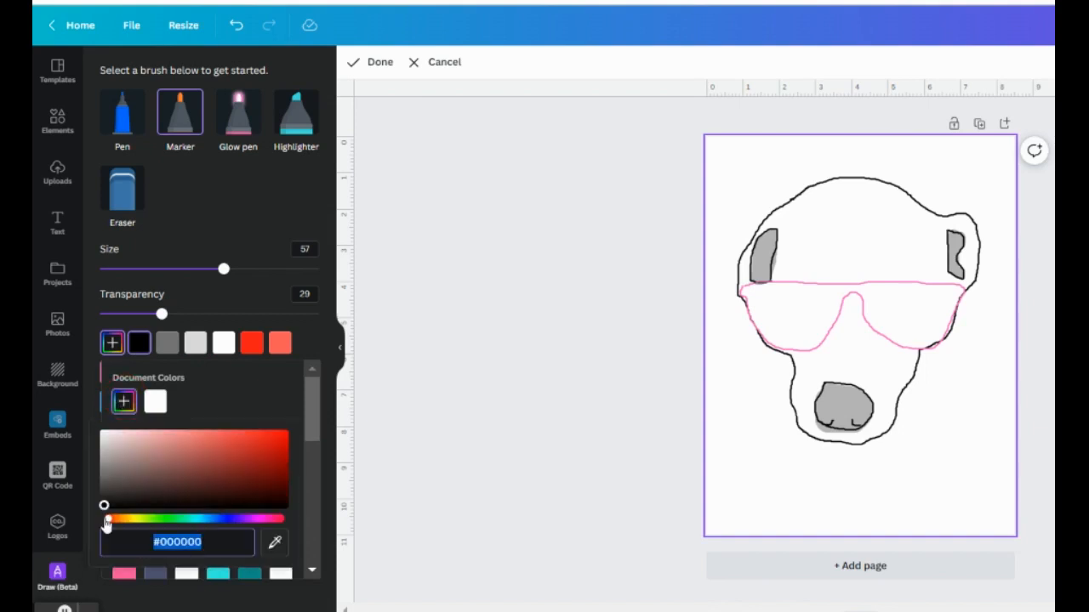
mouse_move(106, 524)
left_mouse_down()
mouse_move(220, 530)
mouse_move(121, 526)
left_mouse_up()
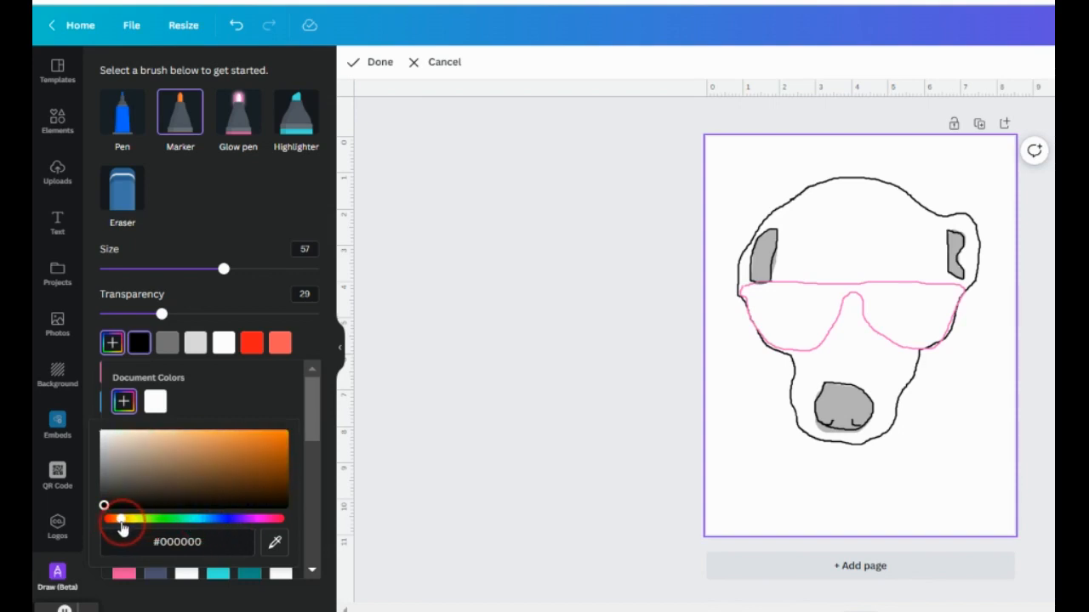
left_click(159, 454)
left_click(165, 472)
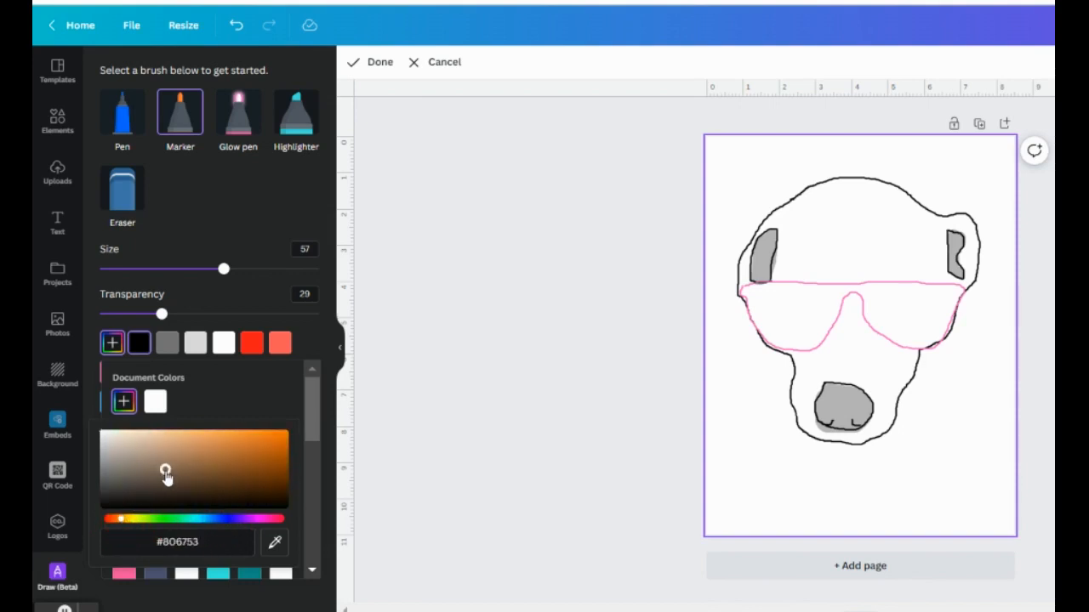
left_click_drag(186, 475, 220, 478)
left_click_drag(223, 270, 257, 271)
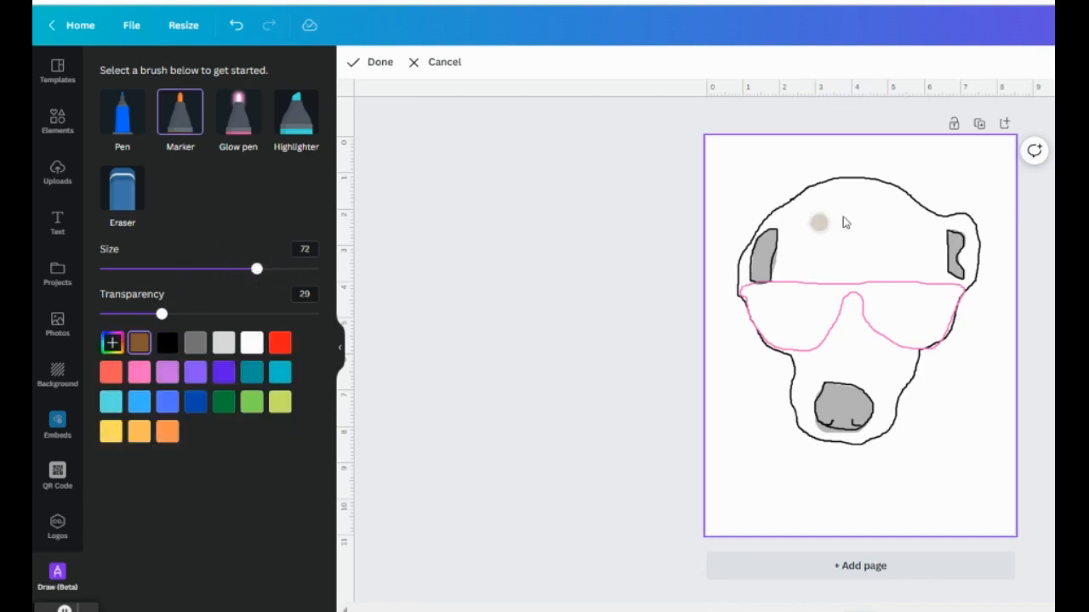
mouse_move(848, 192)
left_mouse_down()
mouse_move(769, 225)
mouse_move(744, 283)
mouse_move(745, 274)
mouse_move(790, 276)
mouse_move(779, 280)
mouse_move(783, 233)
mouse_move(842, 192)
mouse_move(832, 189)
mouse_move(891, 199)
mouse_move(928, 226)
mouse_move(965, 224)
mouse_move(975, 248)
mouse_move(962, 290)
mouse_move(968, 245)
left_mouse_up()
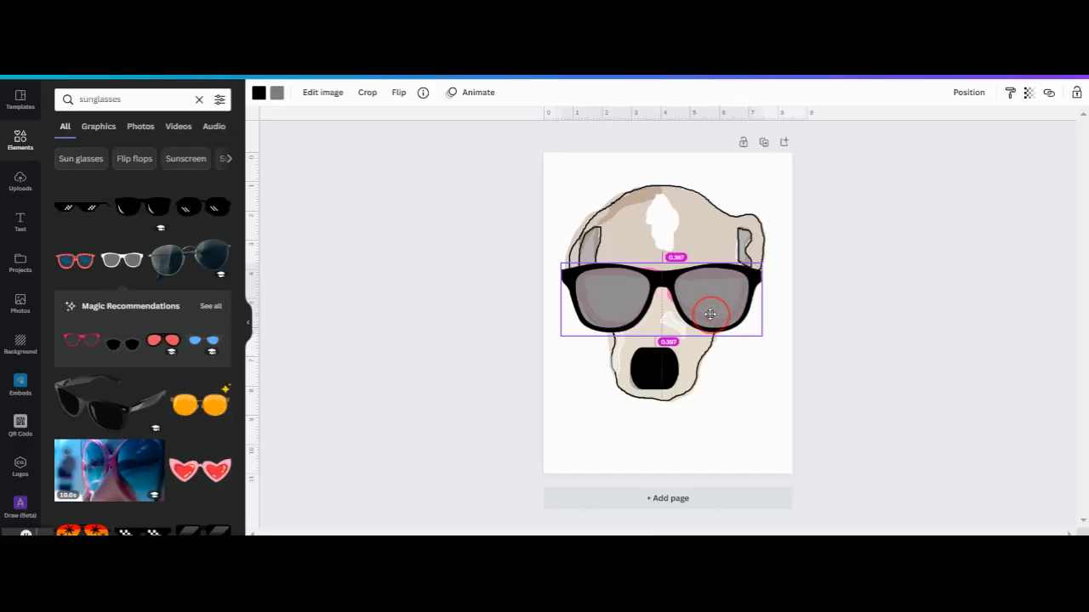
Step: Select the whole dog-head drawing
left_click(739, 383)
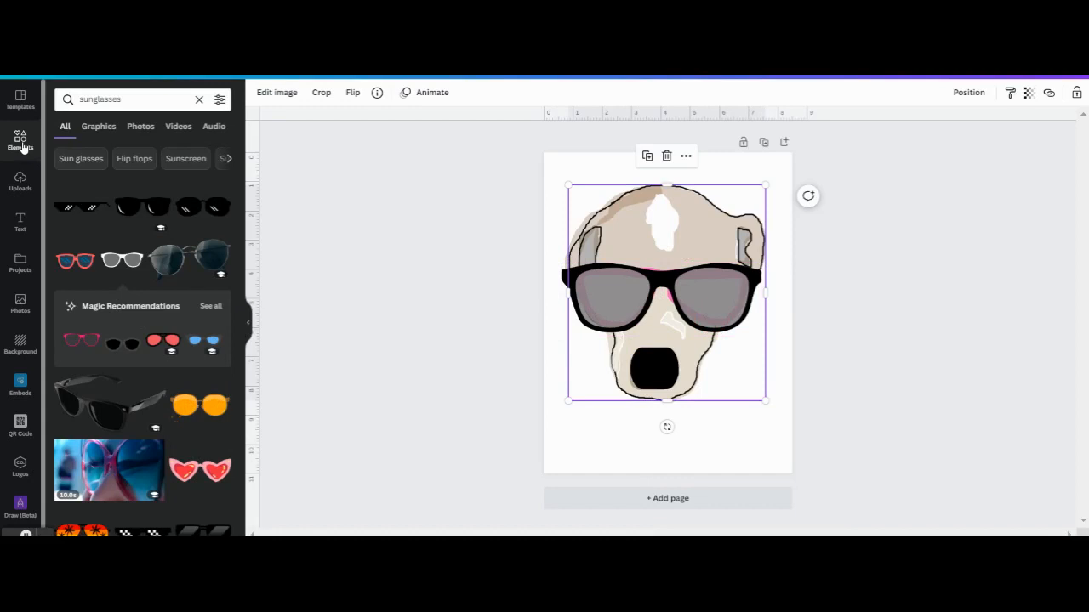
Step: Search elements for 'fur' and add a grey fur texture to the design
double_click(100, 99)
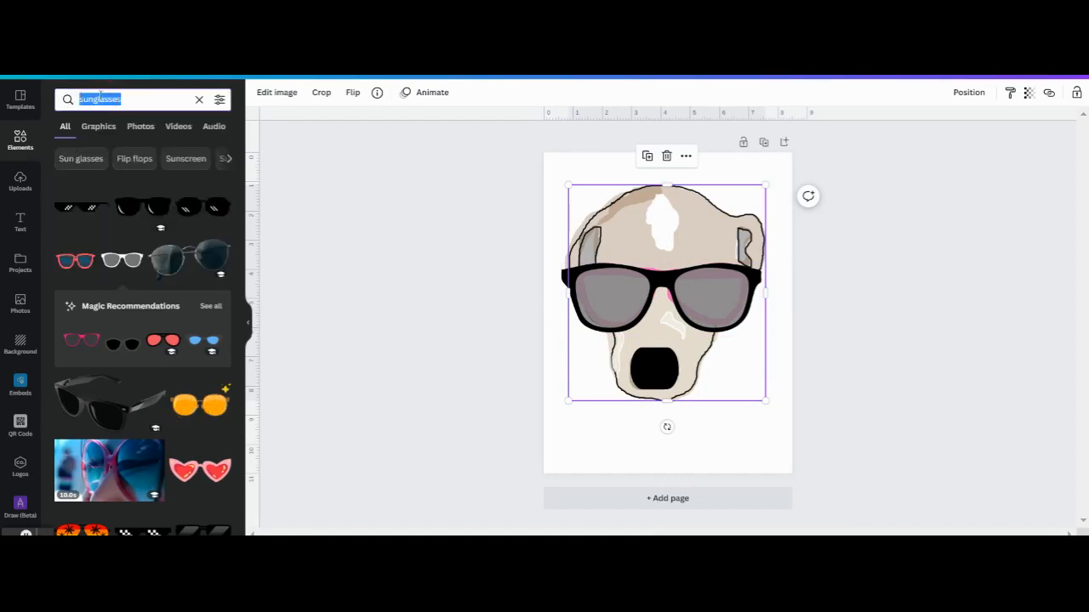
type("fur")
key("Return")
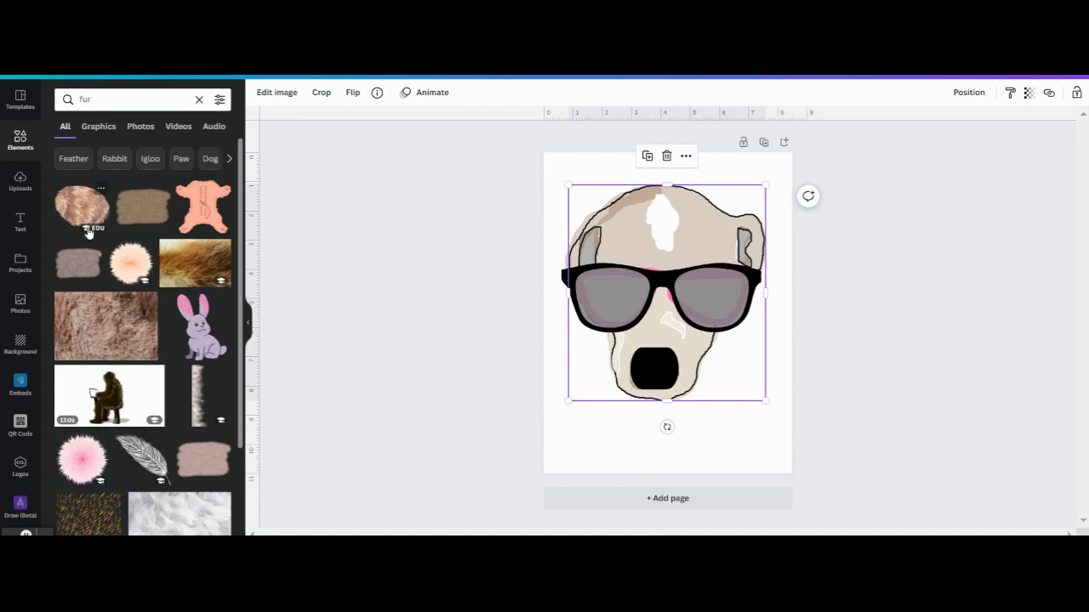
left_click(80, 263)
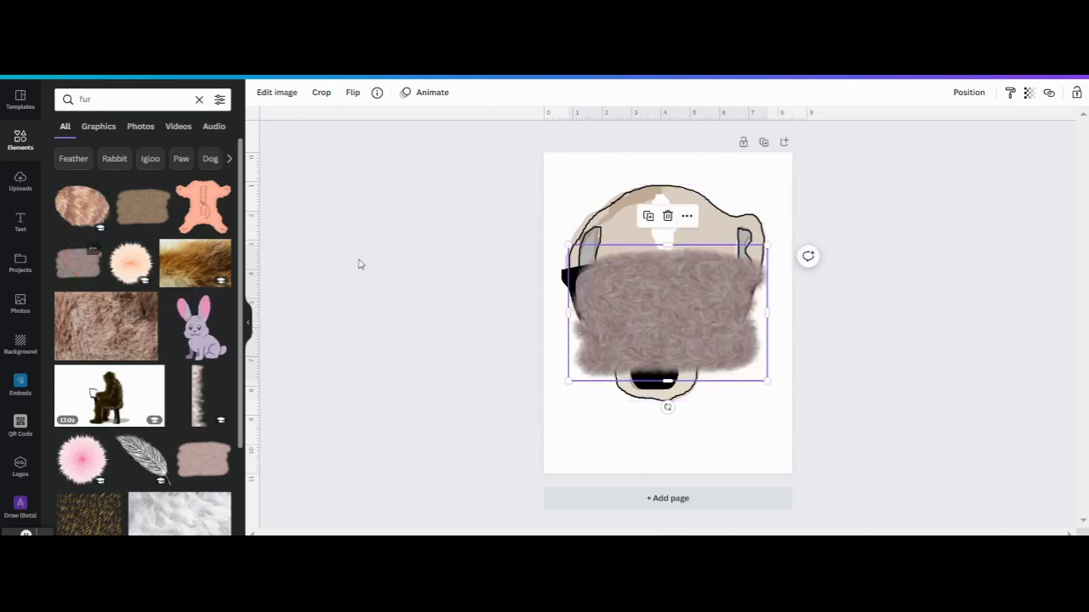
Step: Resize and position the fur patch on the forehead, then duplicate it
left_click_drag(659, 269, 659, 239)
left_click_drag(766, 313, 621, 220)
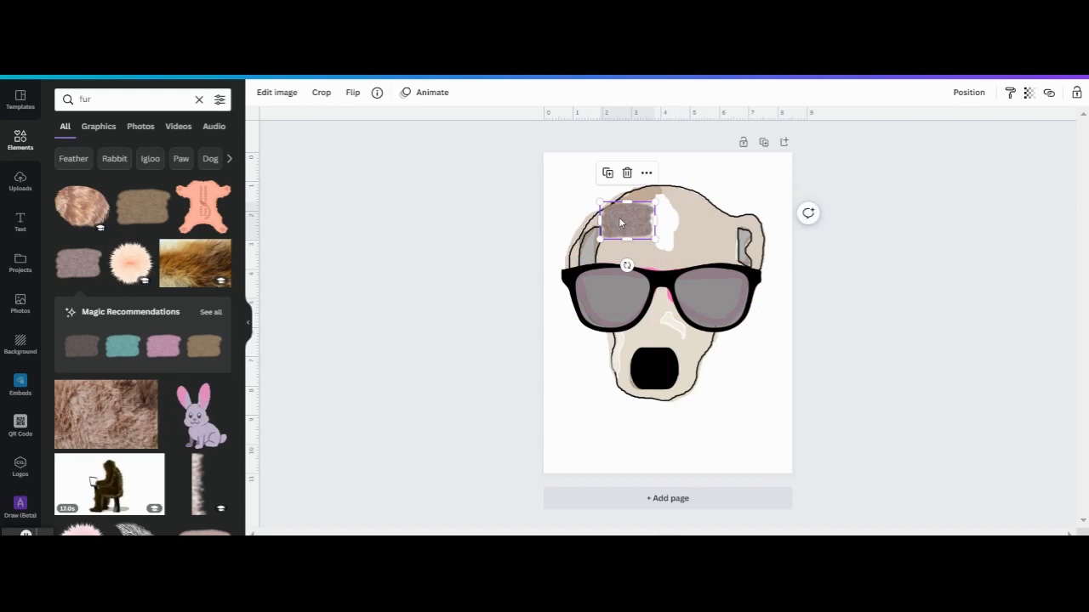
left_click_drag(618, 224, 692, 243)
key("ctrl+d")
Step: Try the sunglasses at different layer positions, finally bringing them to the front
left_click(595, 283)
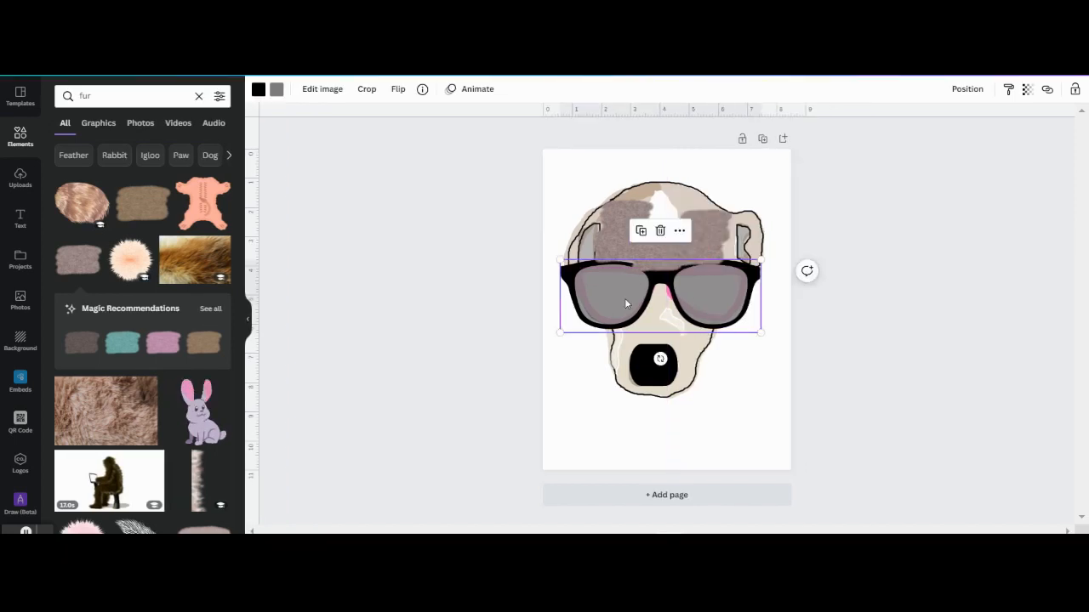
left_click(967, 90)
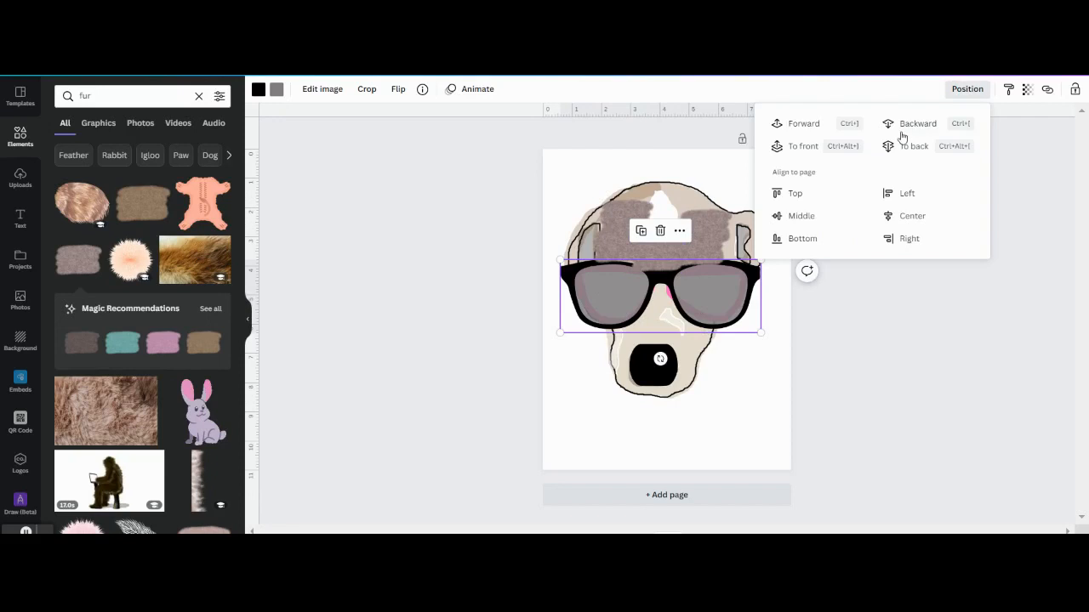
left_click(796, 147)
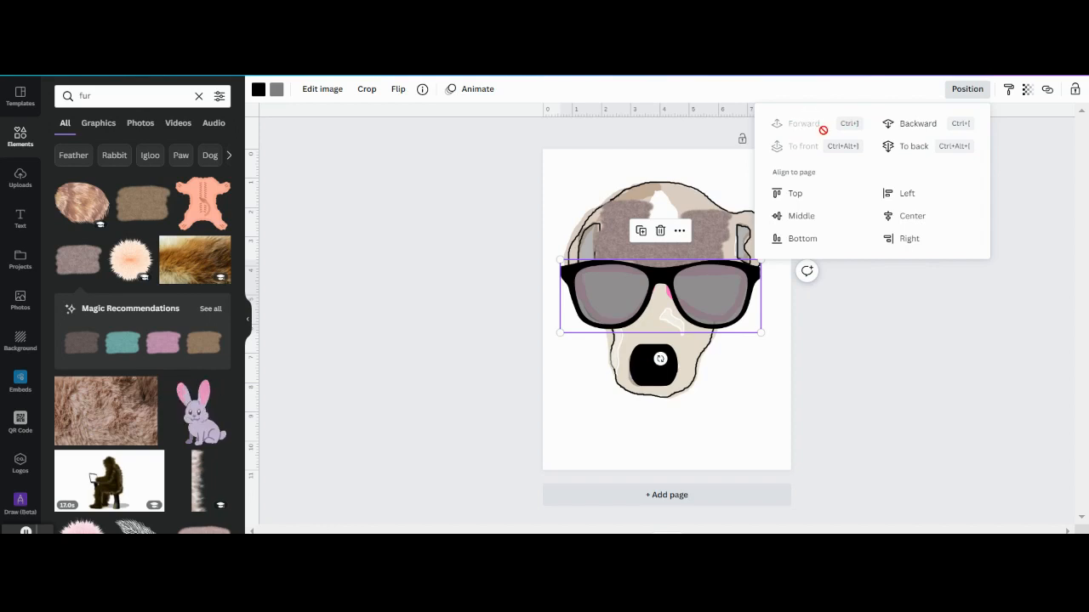
left_click(926, 124)
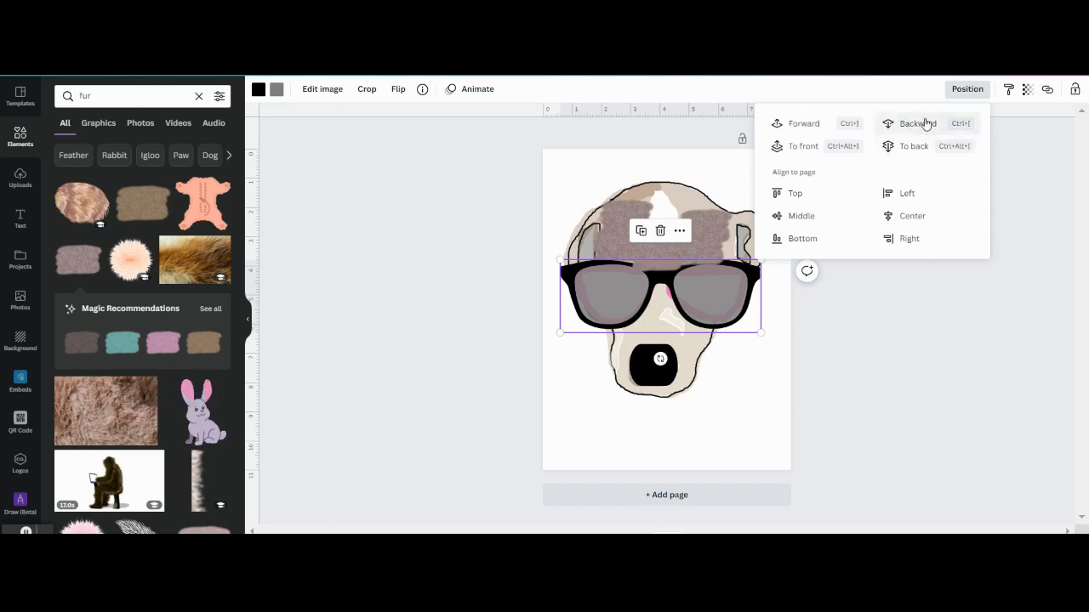
left_click(917, 147)
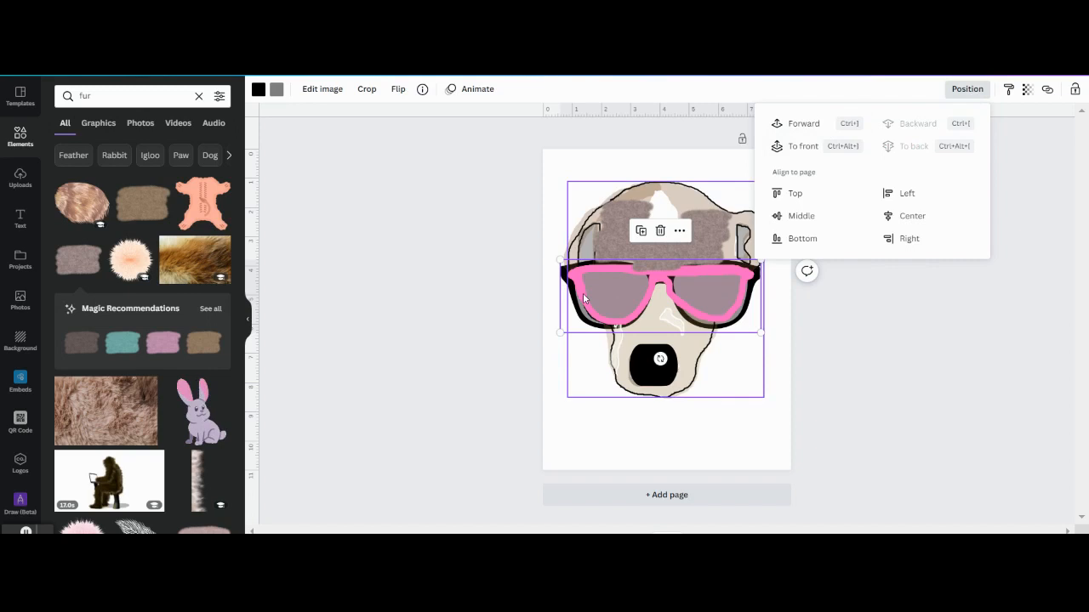
left_click(795, 147)
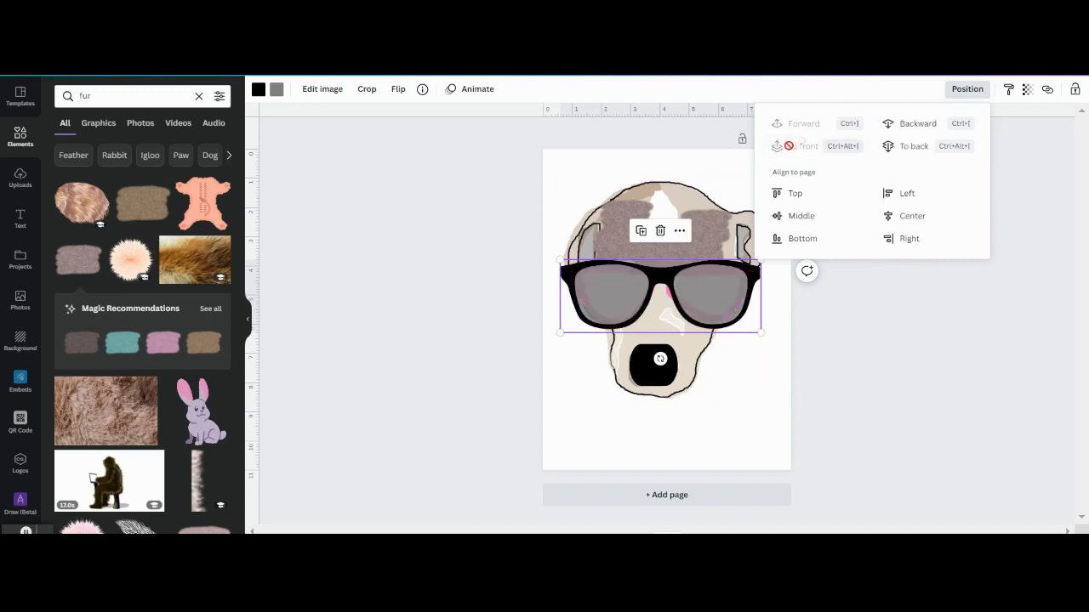
left_click(511, 204)
left_click(779, 398)
Step: Box-select every dog-head piece, including the sunglasses, and group them into one object
left_click_drag(481, 165, 884, 438)
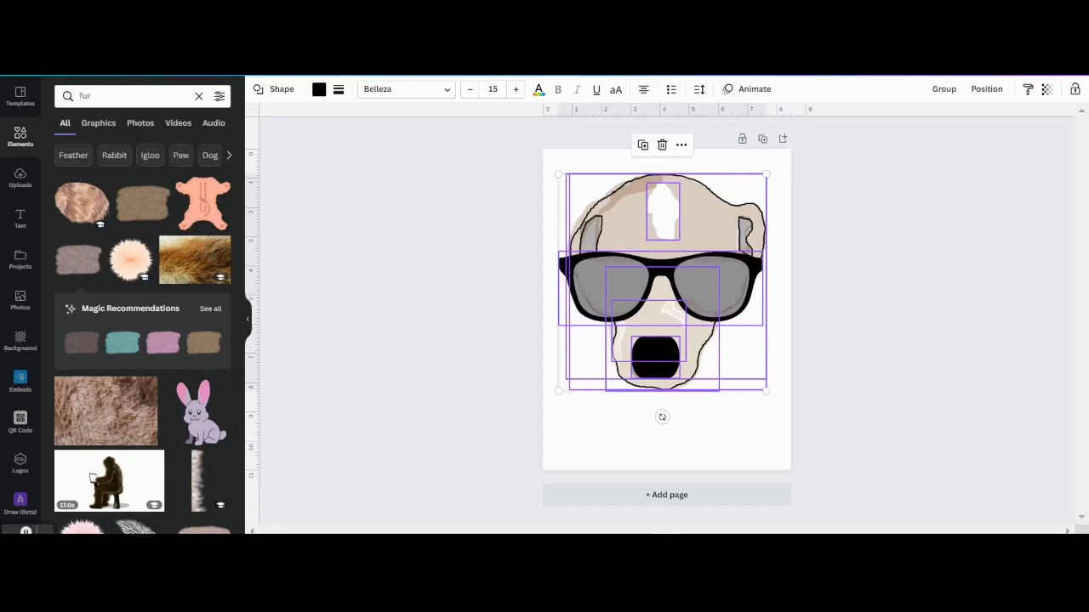
left_click(931, 88)
left_click(752, 440)
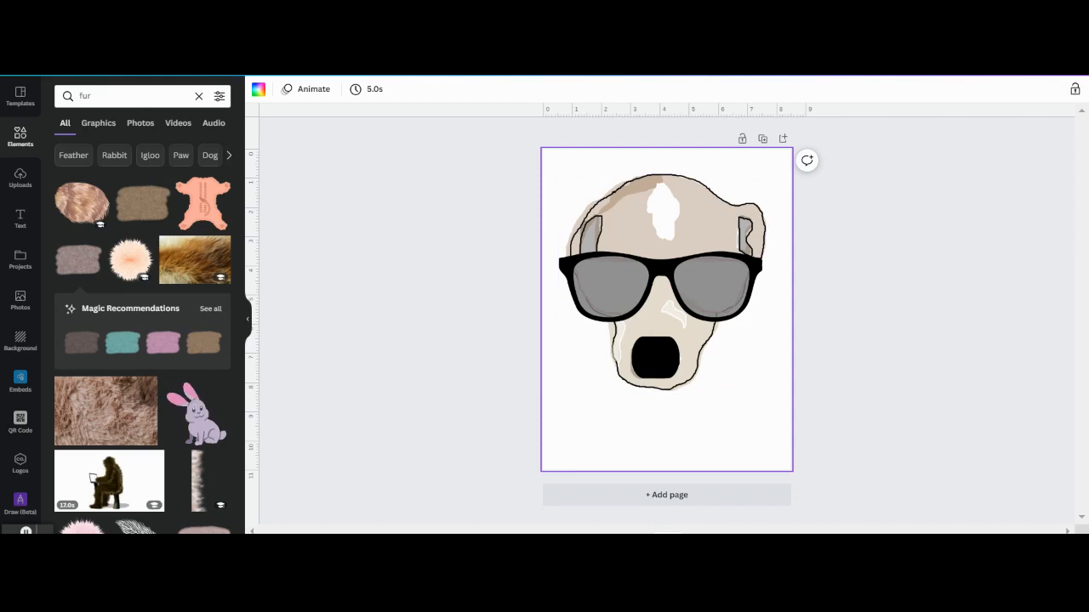
Step: Add a text box, enlarge it, and place it at the page's bottom right
left_click(20, 218)
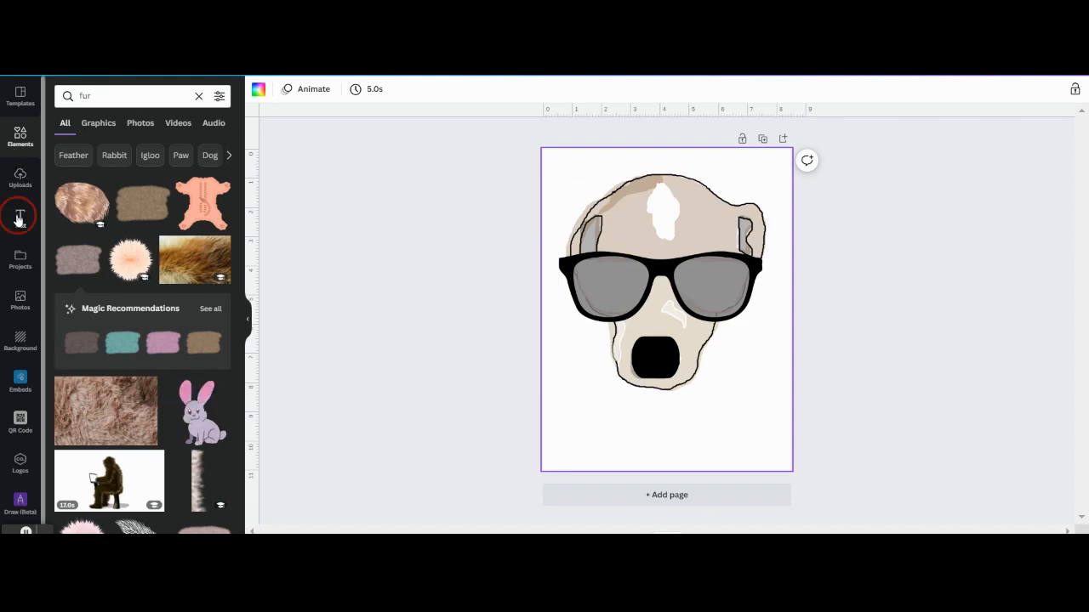
left_click(143, 128)
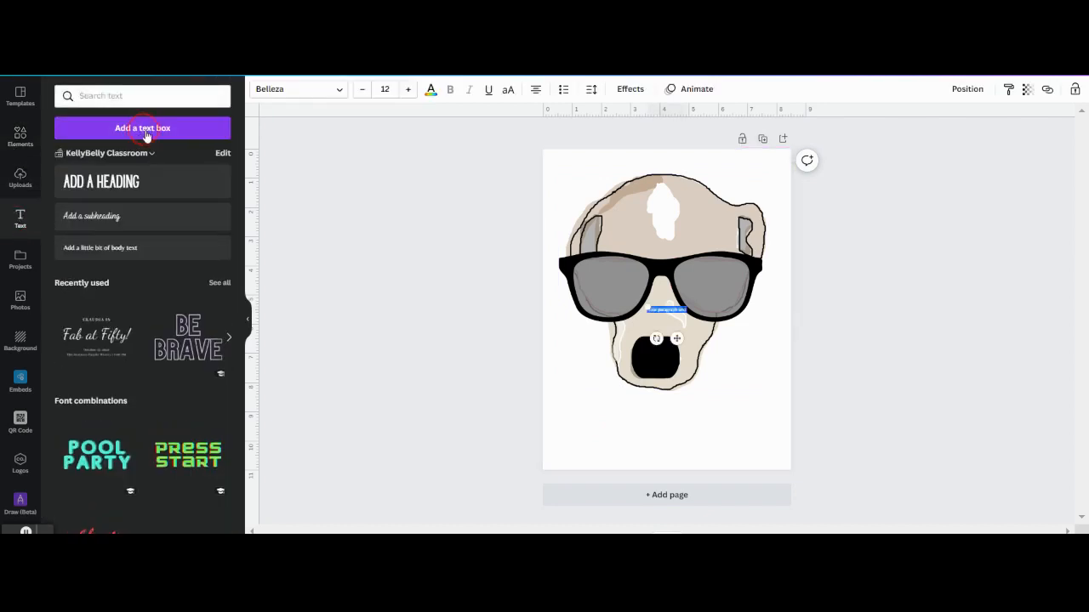
left_click_drag(646, 303, 553, 293)
left_click(829, 364)
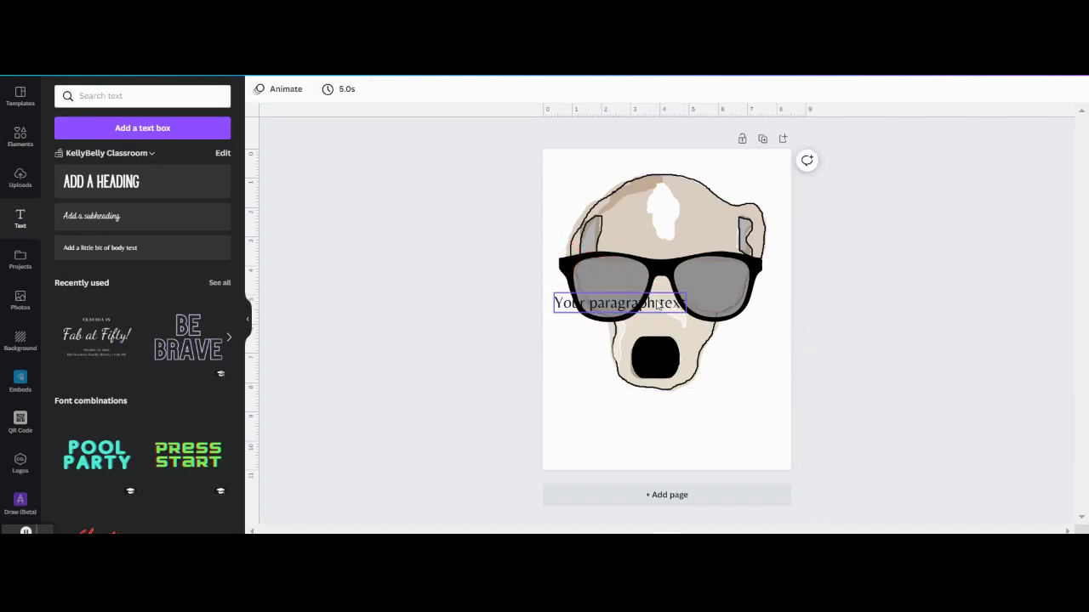
left_click_drag(691, 418, 756, 452)
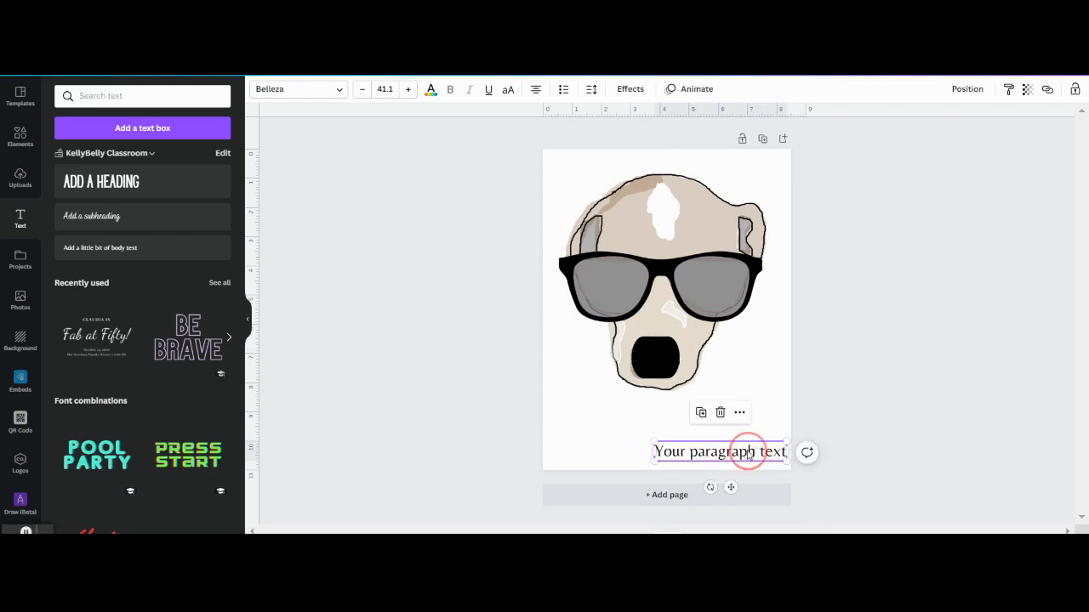
Step: Replace the placeholder with the student's name, then 'School' on the next line
double_click(748, 453)
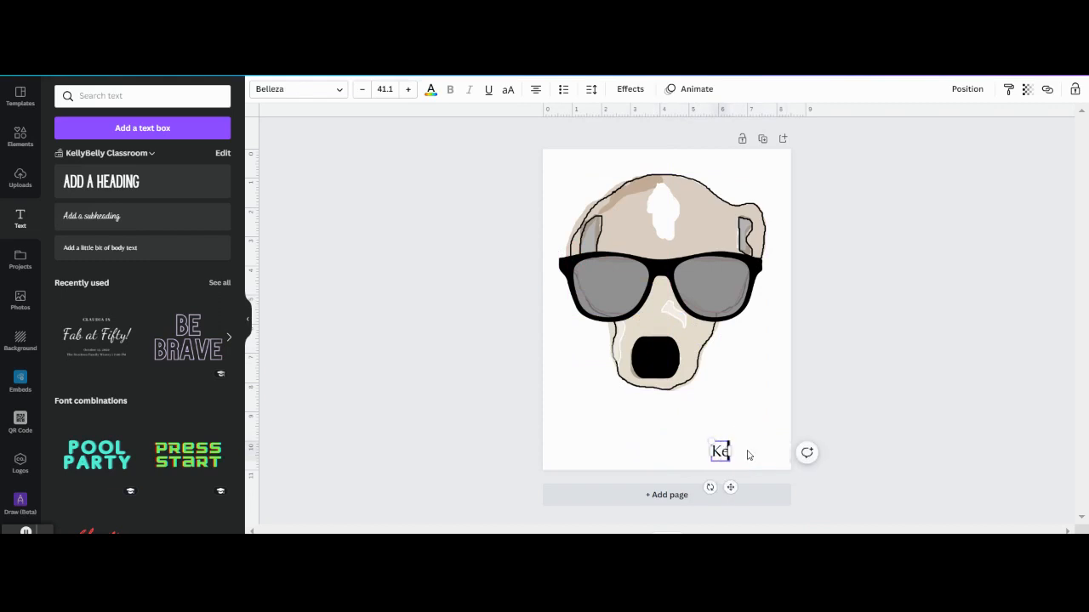
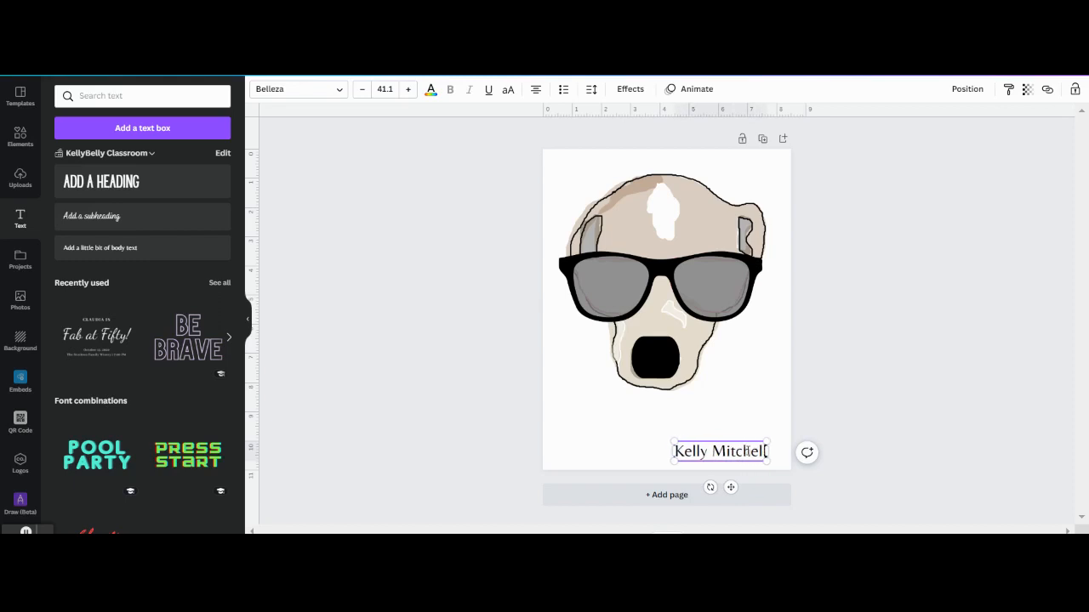
key("Return")
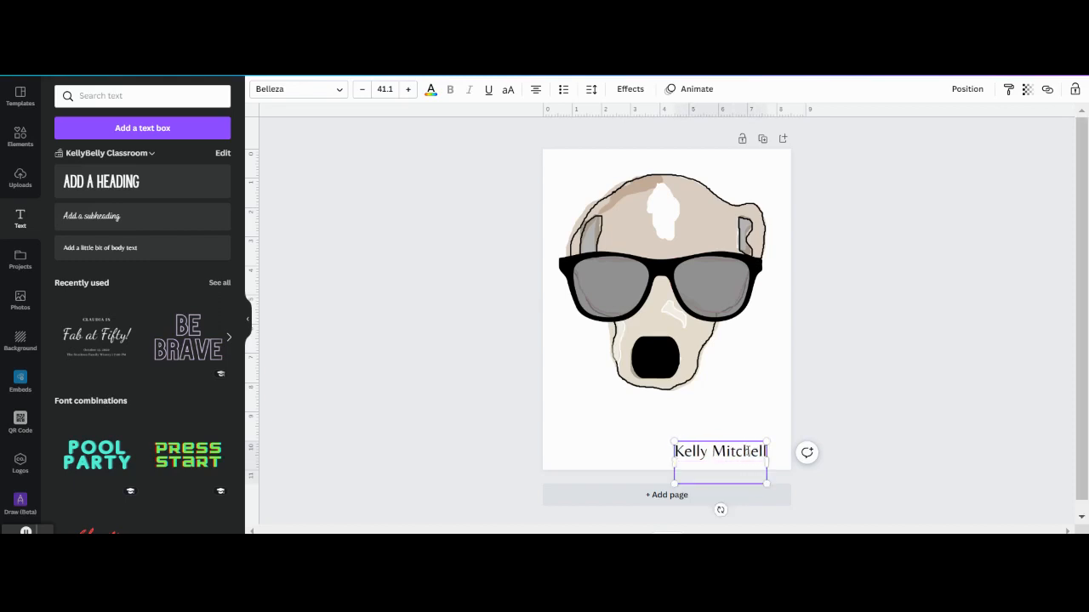
left_click(1043, 333)
left_click_drag(763, 456, 778, 432)
left_click(760, 443)
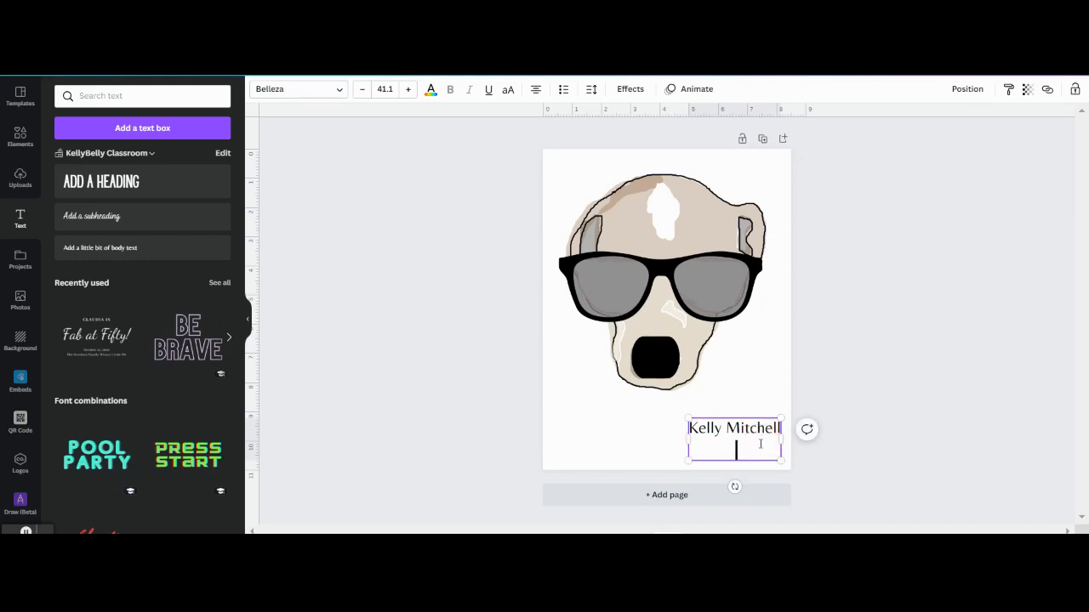
type("School")
key("Return")
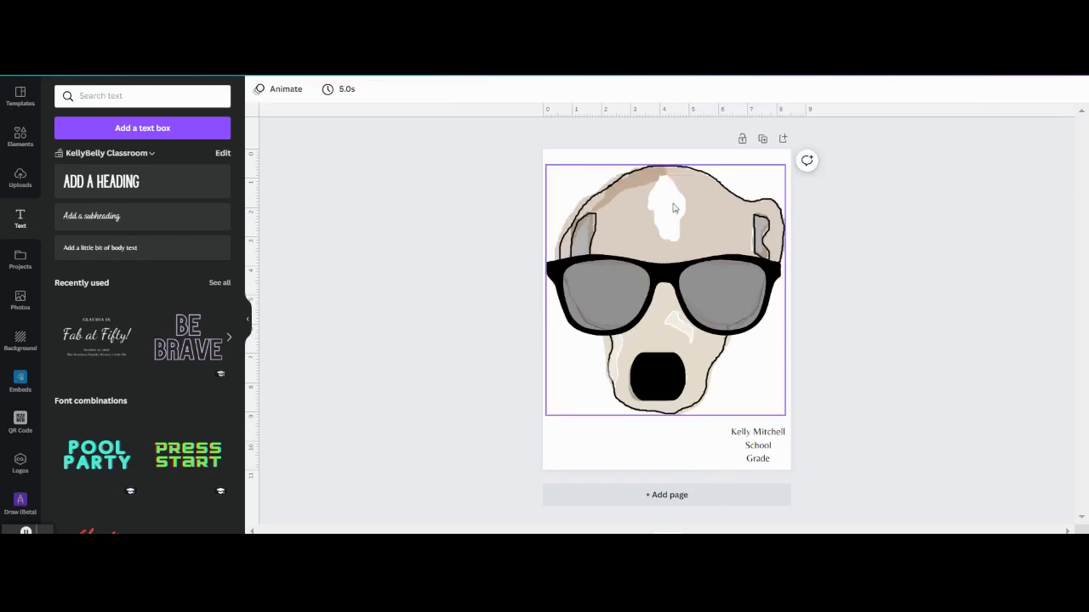
Step: Paste the grouped dog head onto a new blank second page and shrink it small
left_click(595, 225)
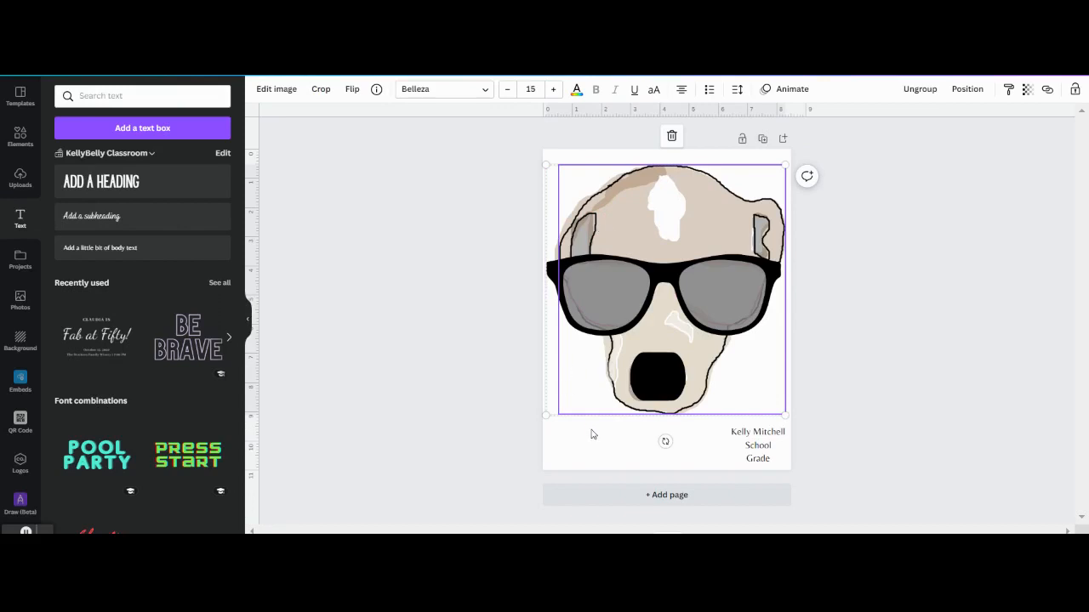
left_click(632, 497)
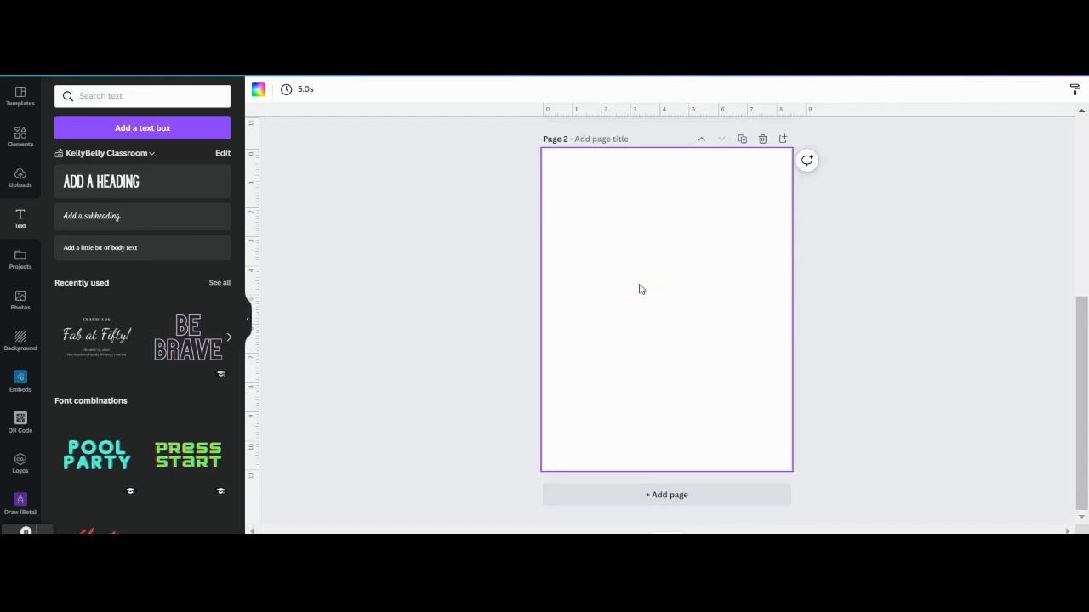
key("ctrl+v")
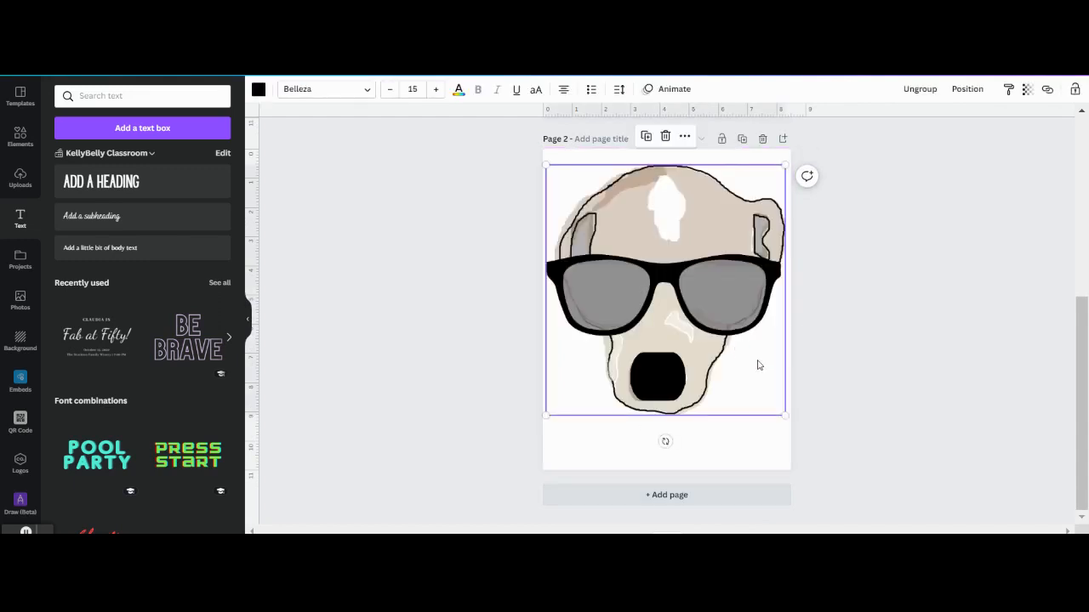
left_click_drag(784, 417, 618, 230)
Step: Paste several more small dog-head copies, arranging them diagonally into a tiled pattern
key("ctrl+v")
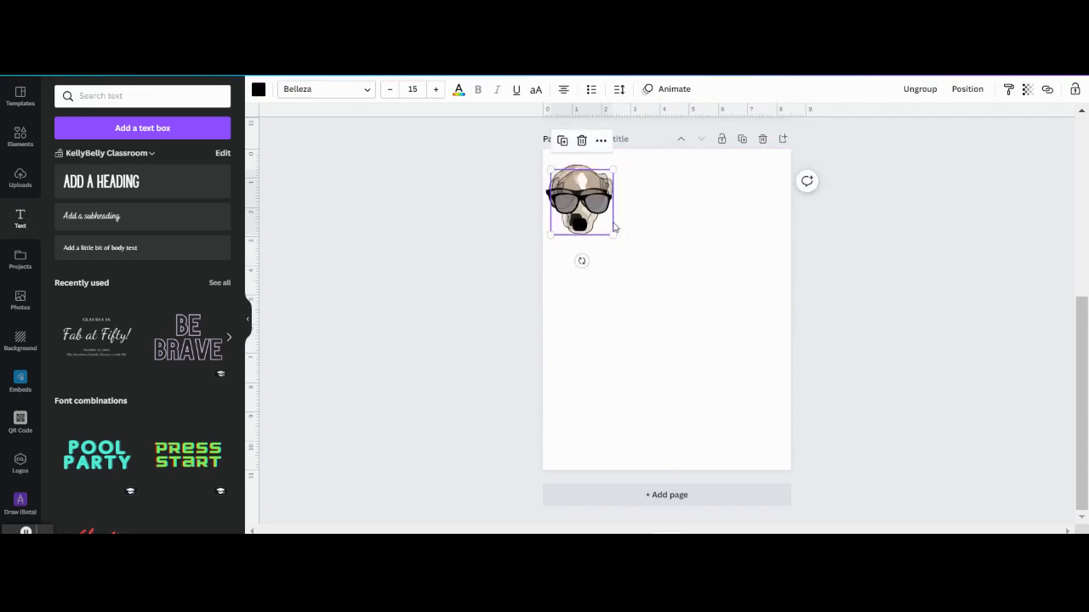
left_click_drag(604, 220, 640, 248)
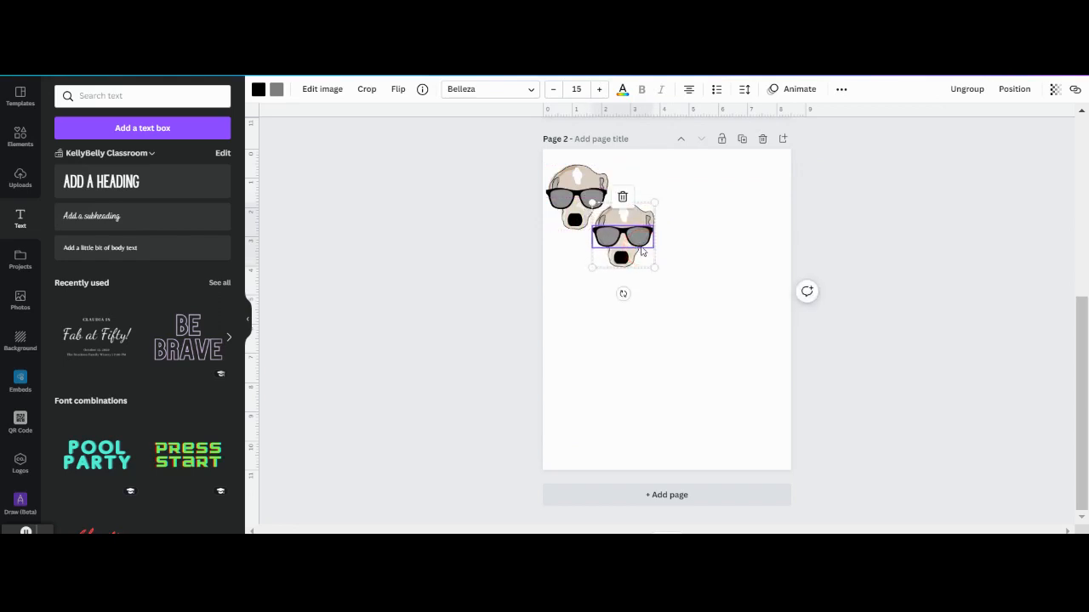
key("ctrl+v")
key("ctrl+v")
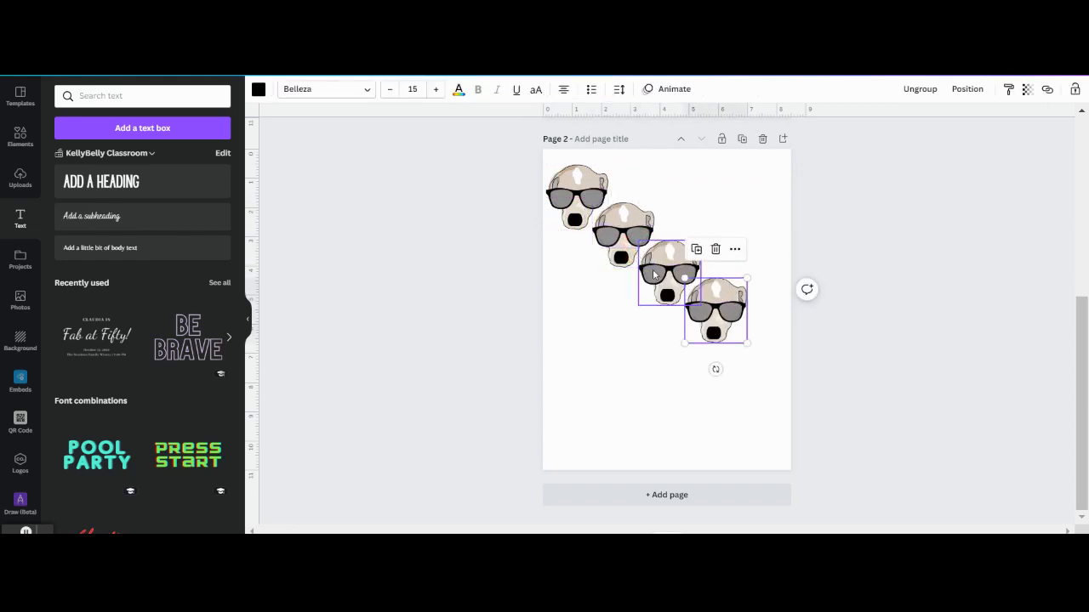
key("ctrl+v")
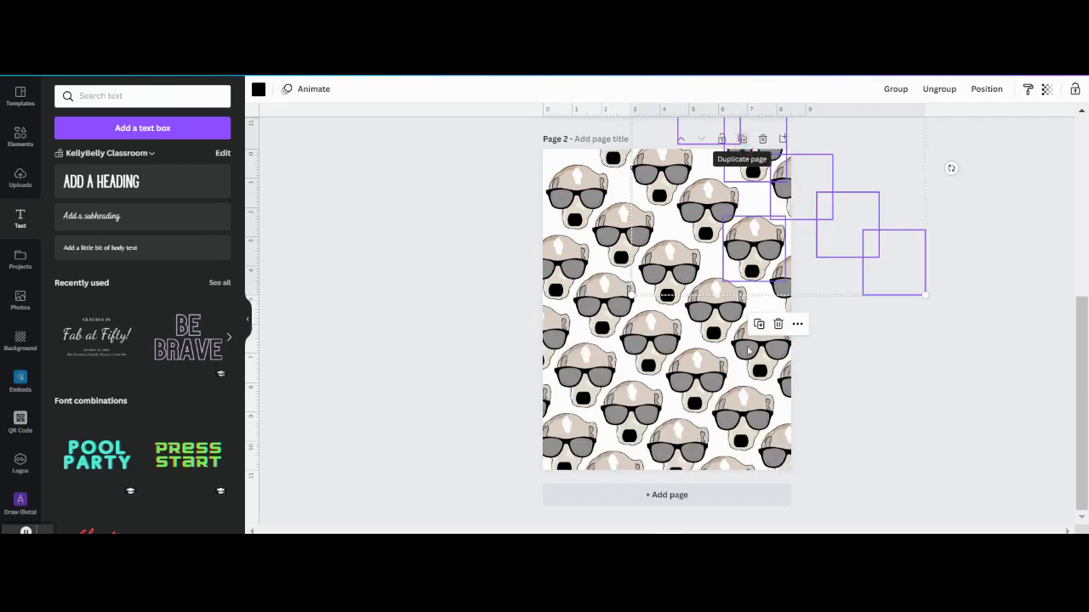
left_click(861, 385)
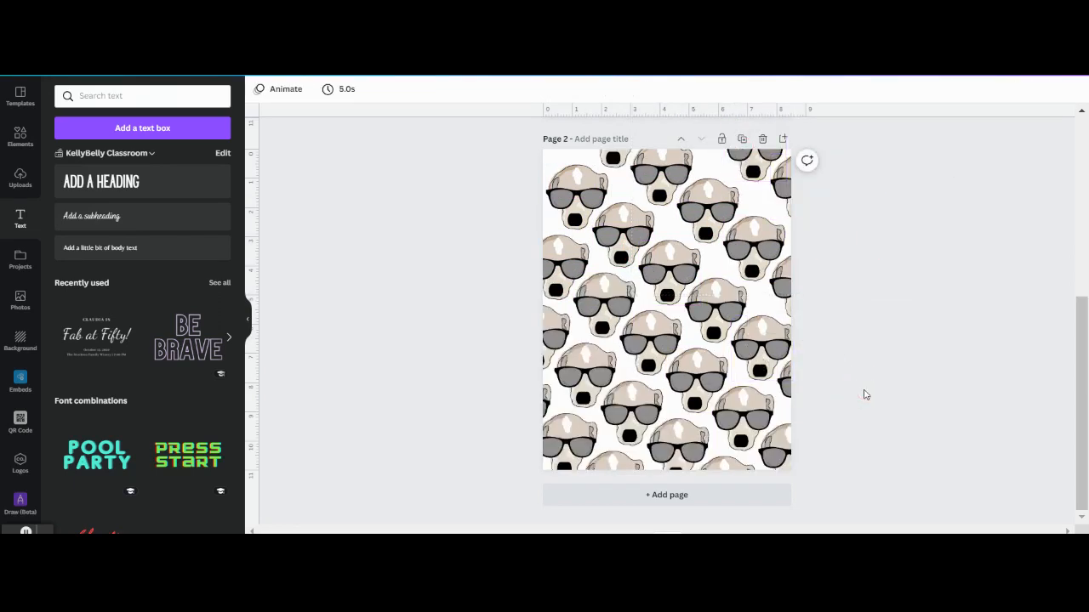